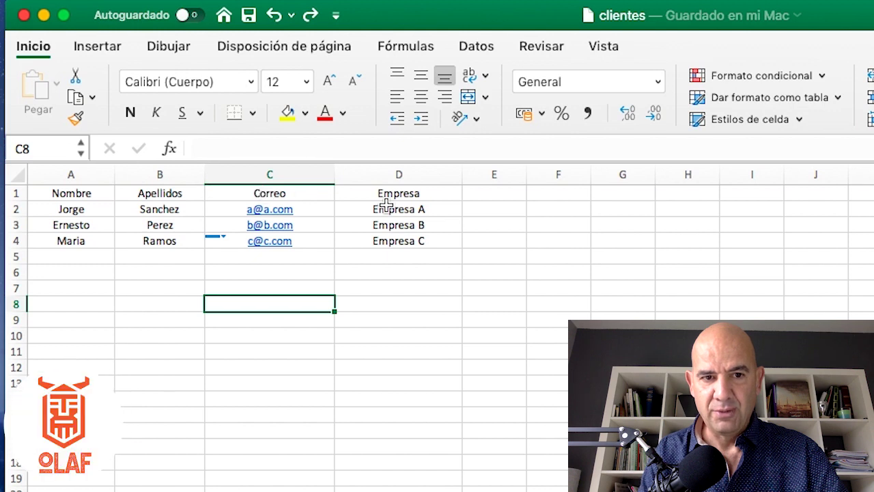
Step: Reach Google Contacts from Gmail's apps grid, rearranging the Contactos icon first
left_click(412, 196)
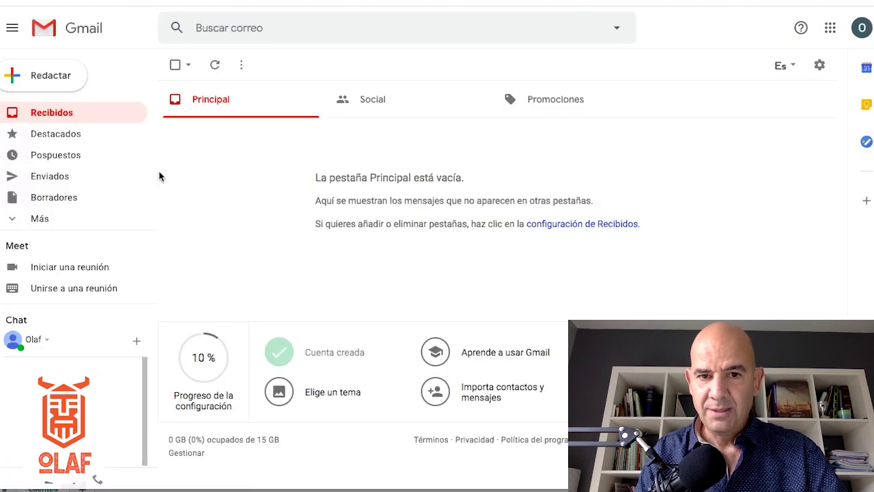
left_click(832, 31)
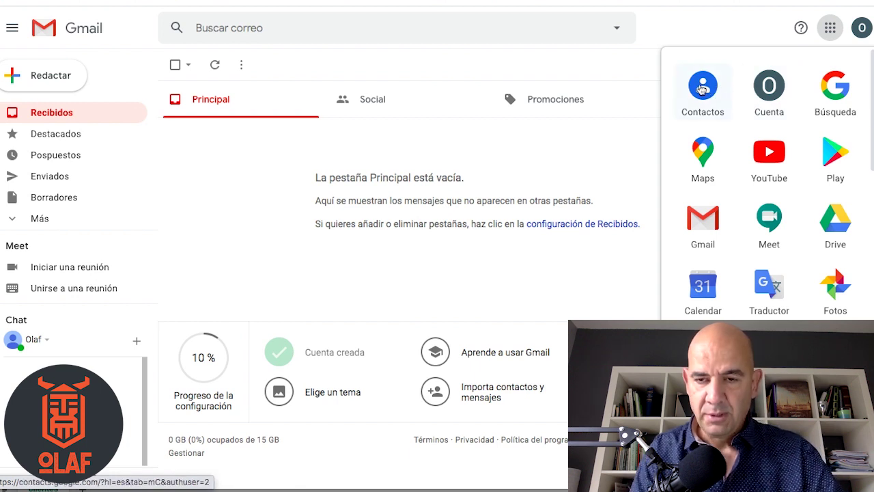
left_click_drag(703, 89, 746, 145)
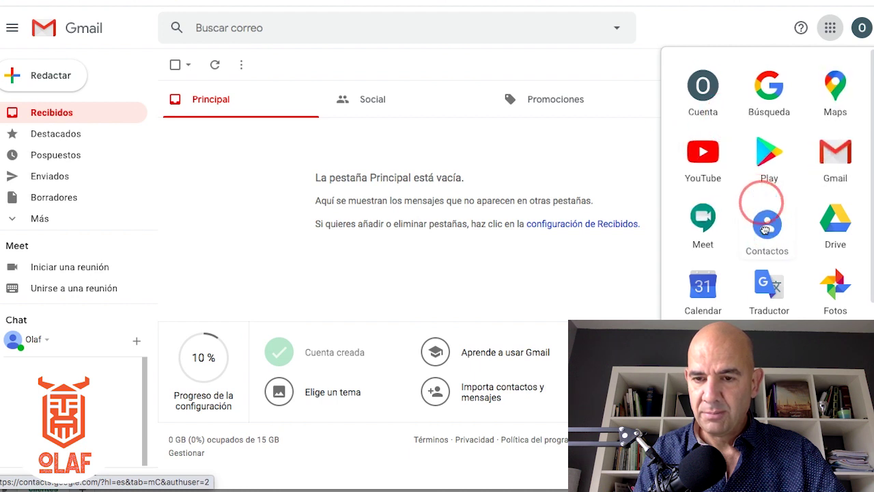
mouse_move(746, 145)
left_mouse_down()
mouse_move(769, 230)
mouse_move(736, 220)
mouse_move(706, 180)
mouse_move(718, 137)
mouse_move(758, 147)
mouse_move(697, 126)
mouse_move(704, 91)
left_mouse_up()
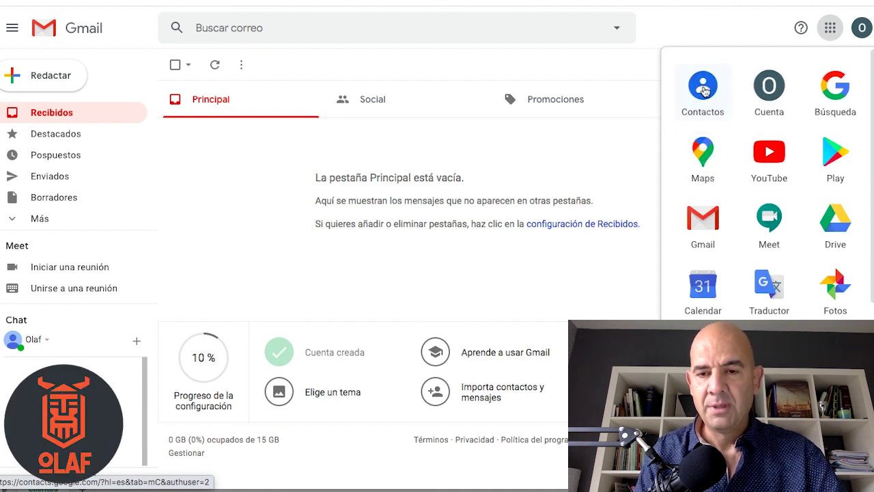
left_click(705, 89)
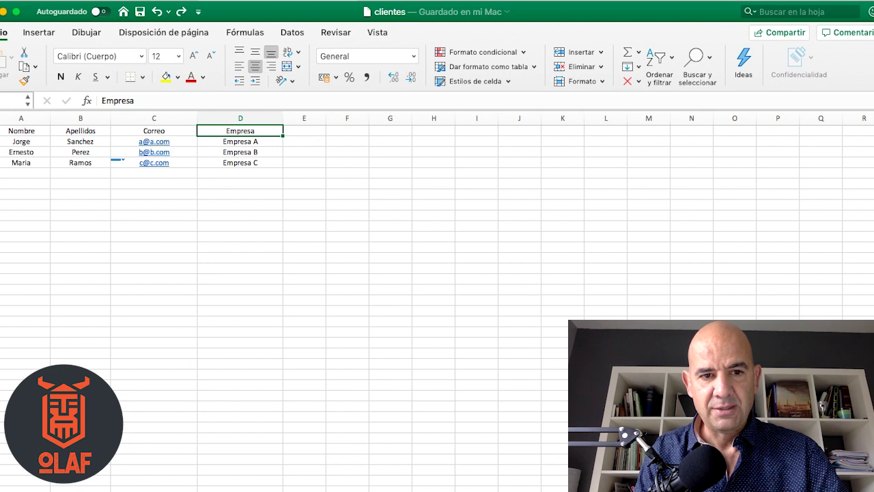
Step: Save the client sheet as clientes.csv in CSV UTF-8 (comma-delimited) format in Descargas
left_click(67, 83)
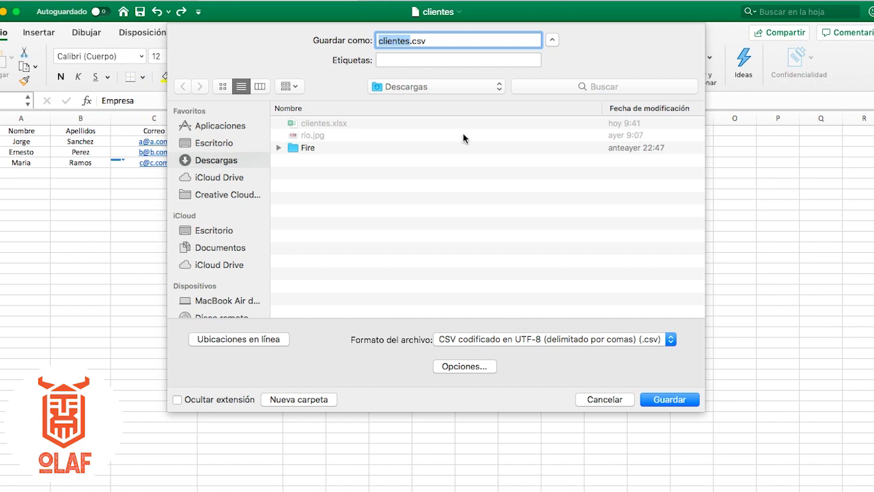
left_click(487, 339)
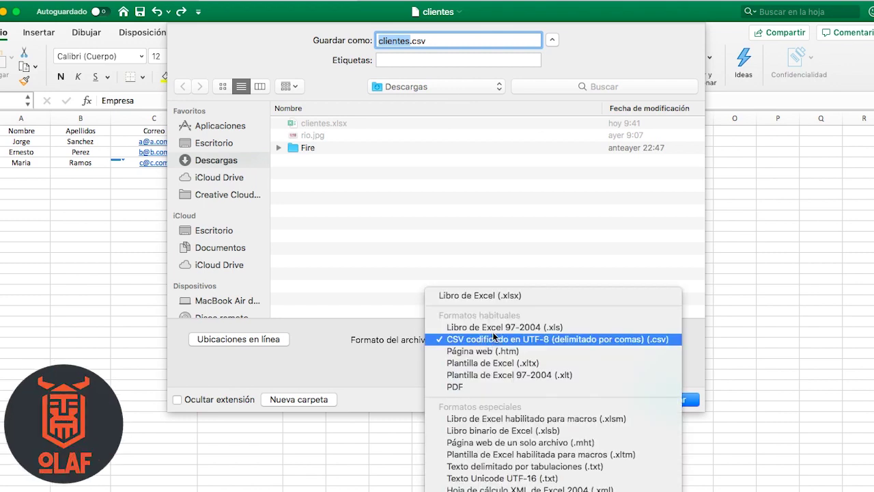
left_click(531, 341)
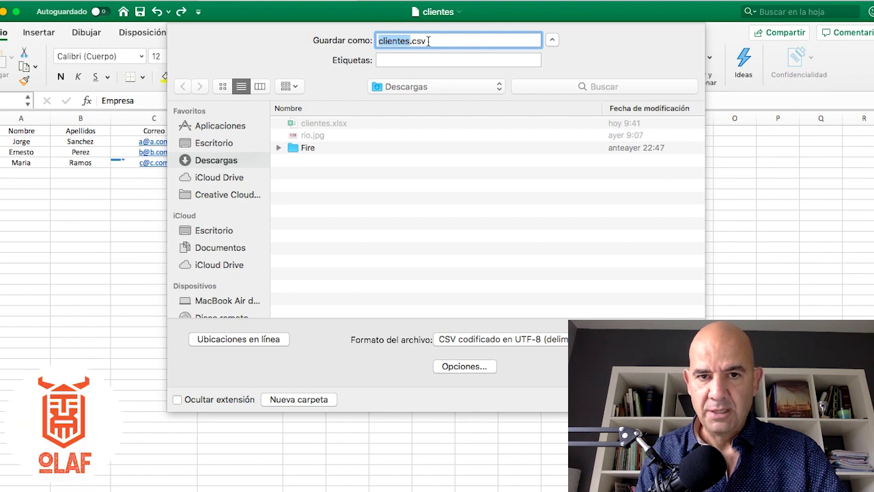
left_click(429, 41)
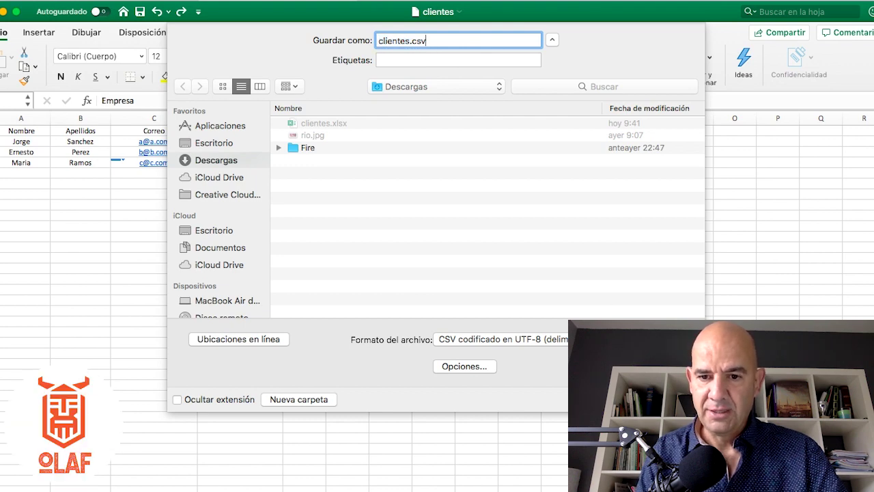
key("Return")
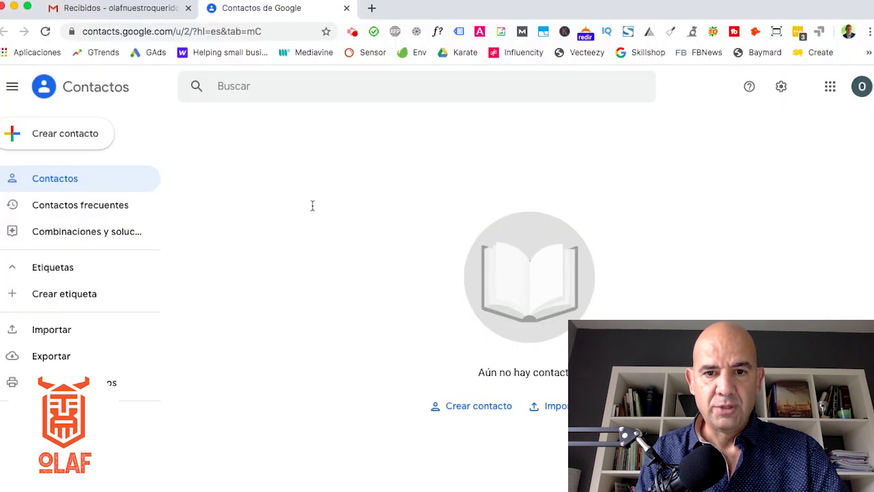
Step: Import clientes.csv from Descargas into Google Contacts, then return to the Excel sheet
left_click(53, 331)
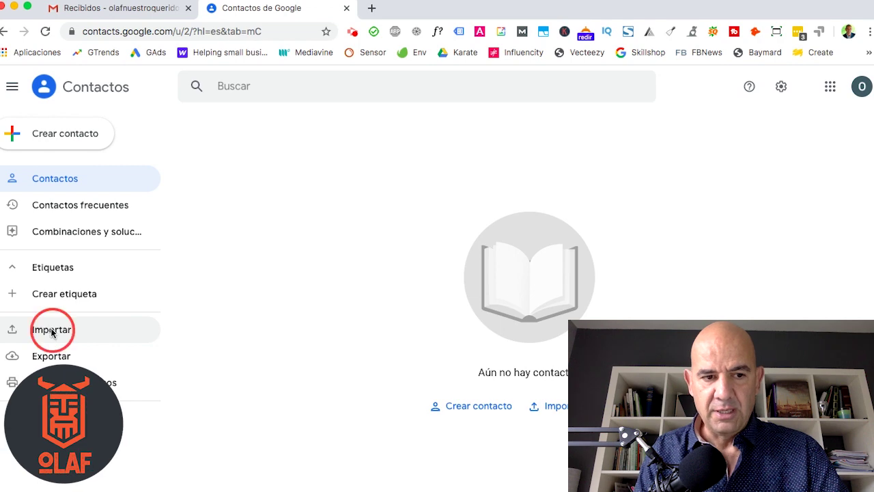
left_click(353, 310)
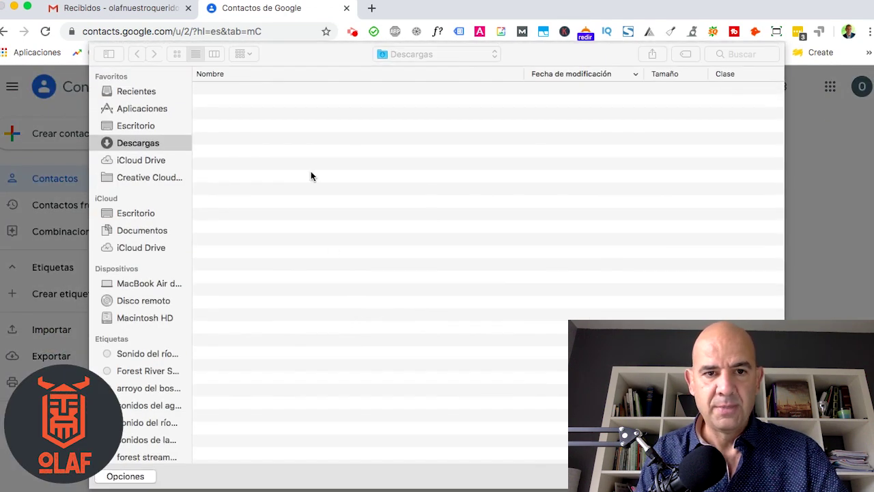
left_click(263, 91)
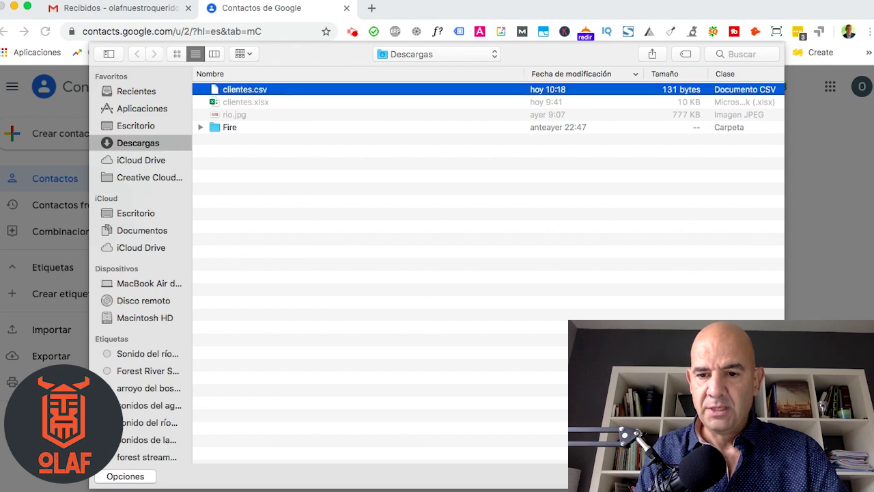
key("Return")
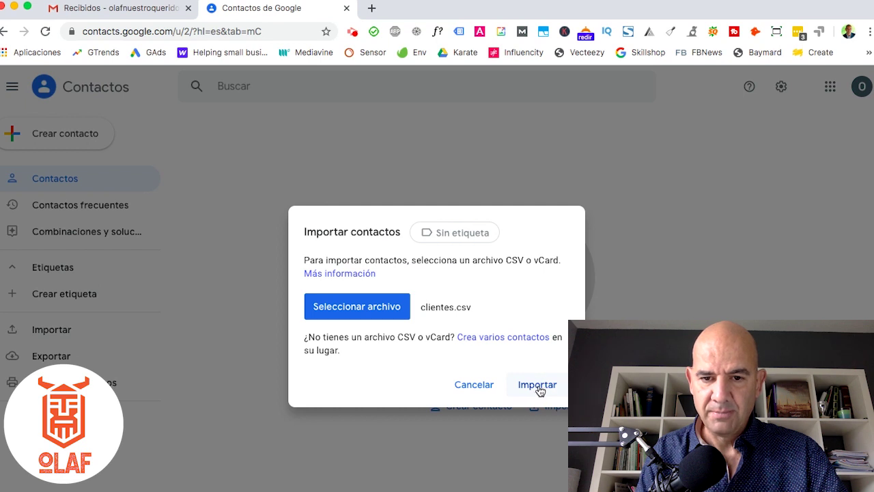
left_click(536, 384)
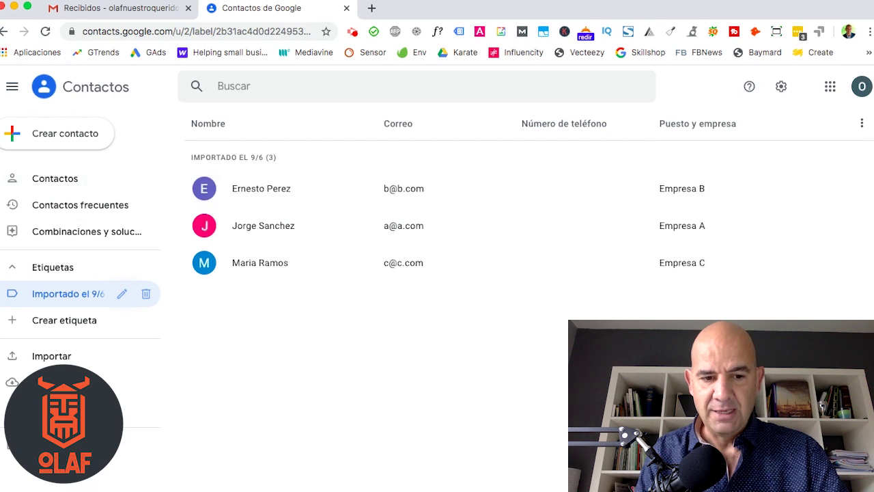
key("super+Tab")
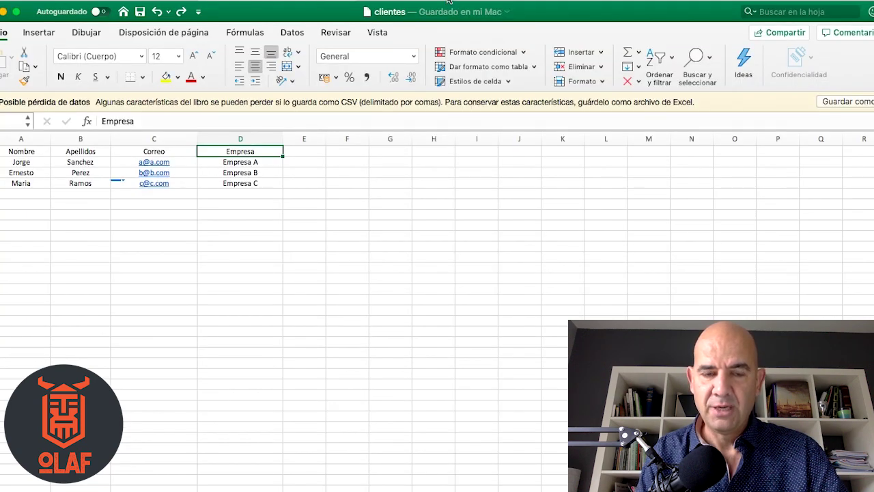
Step: Switch from Excel back to Google Contacts to view the three imported clients
key("super+Tab")
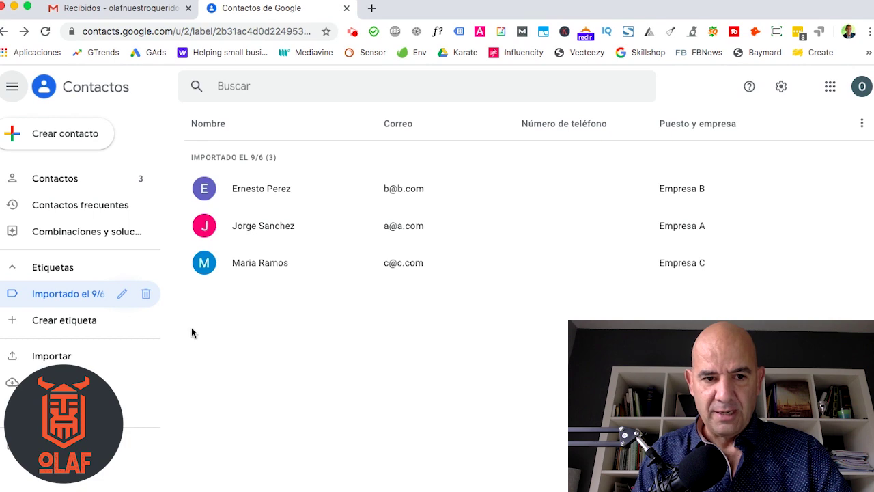
Step: Delete the 'Importado el 9/6' label along with all three of its contacts
left_click(147, 294)
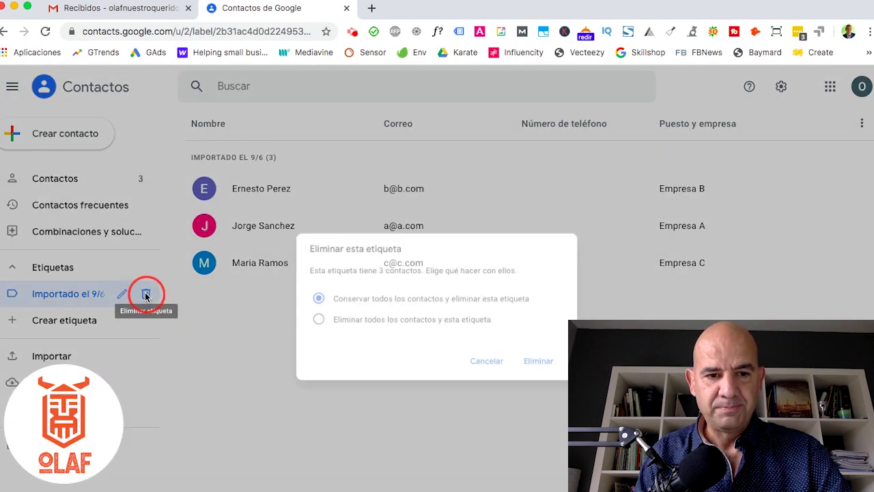
left_click(388, 323)
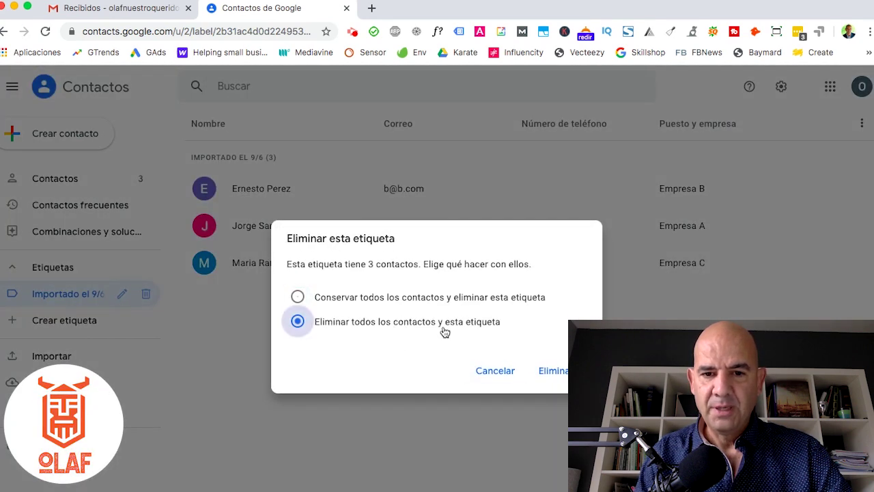
left_click(553, 370)
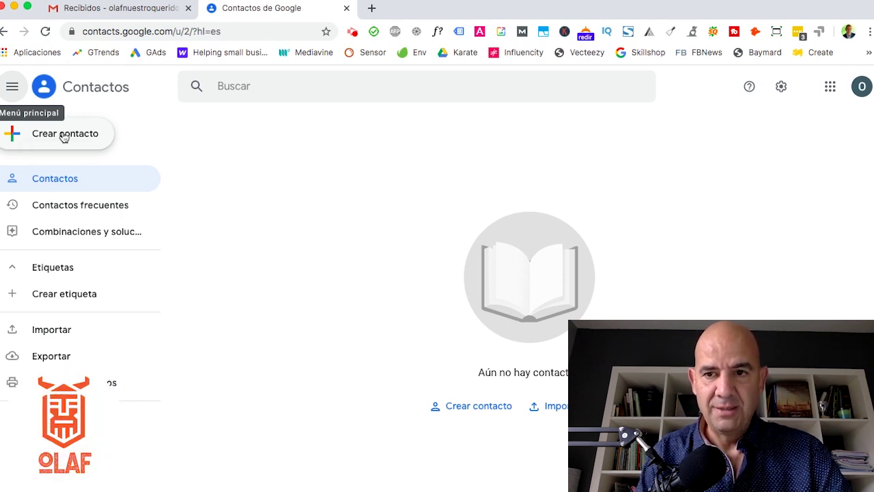
Step: Create and save a contact with first name, surname, company Tribu Olaf and an e-mail address
left_click(65, 136)
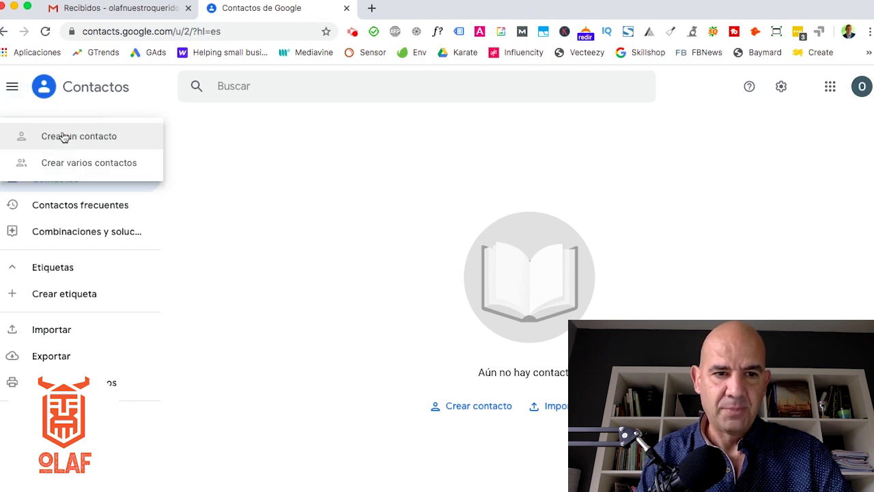
left_click(110, 138)
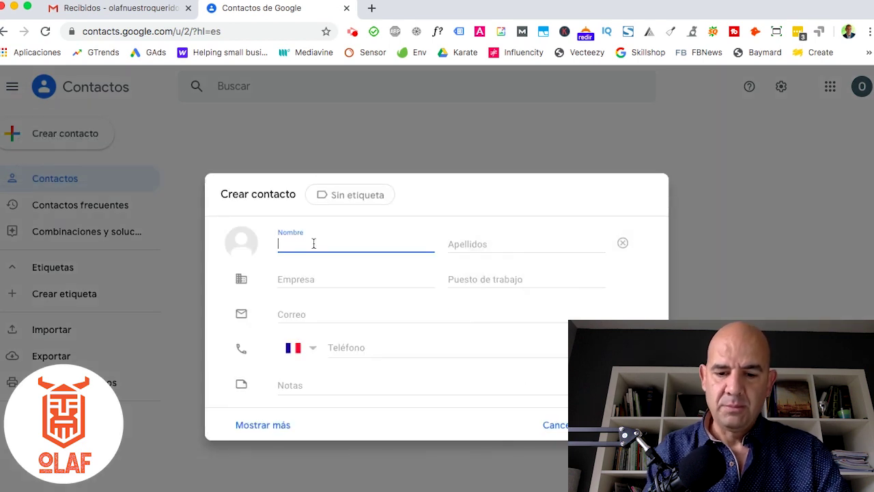
type("ge")
key("Tab")
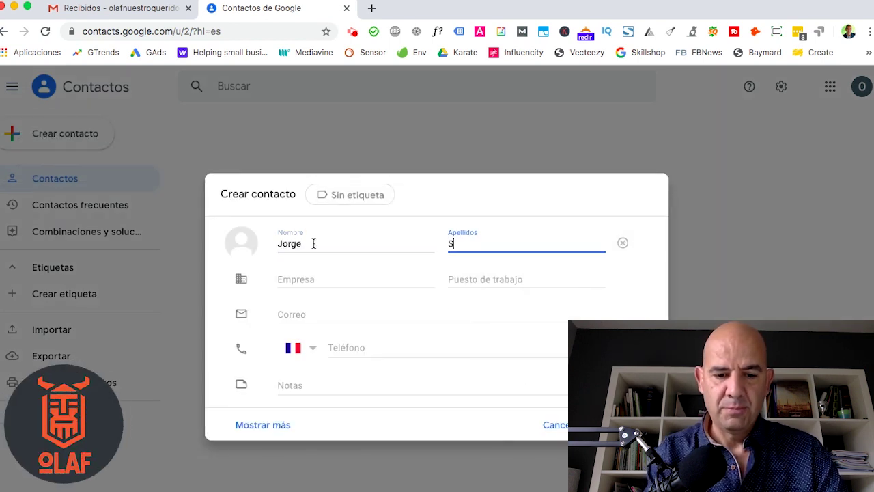
key("Tab")
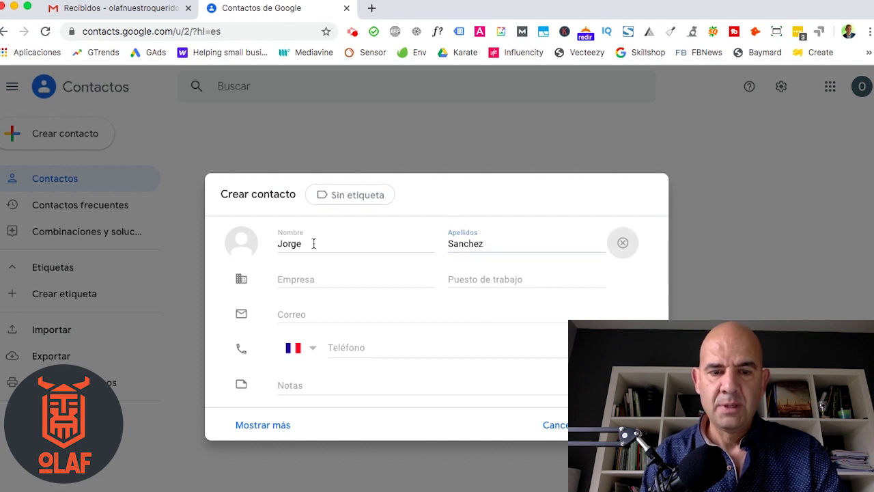
left_click(299, 274)
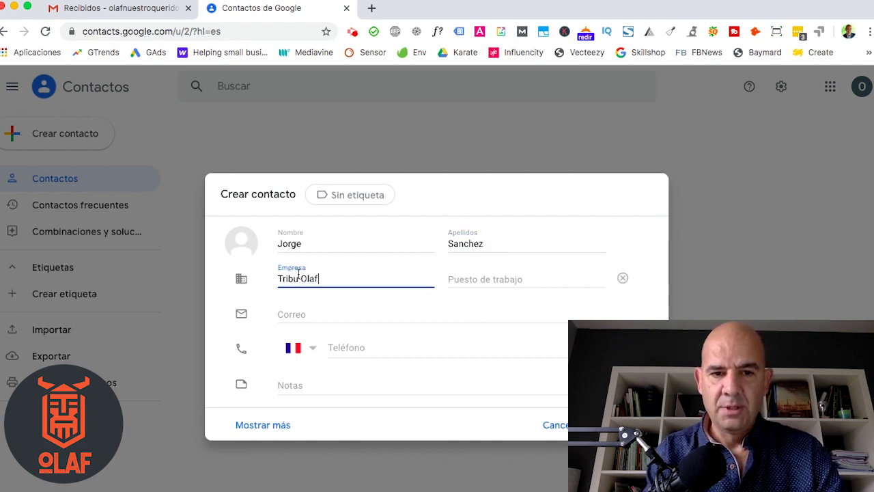
left_click(298, 312)
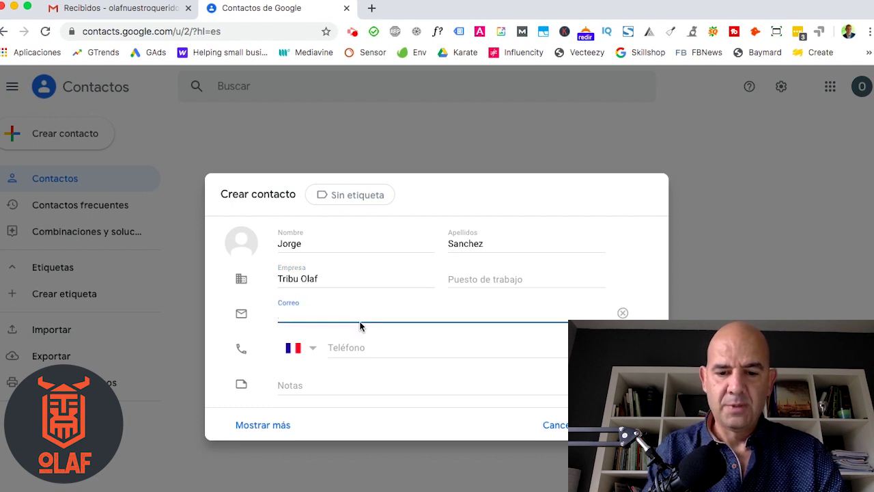
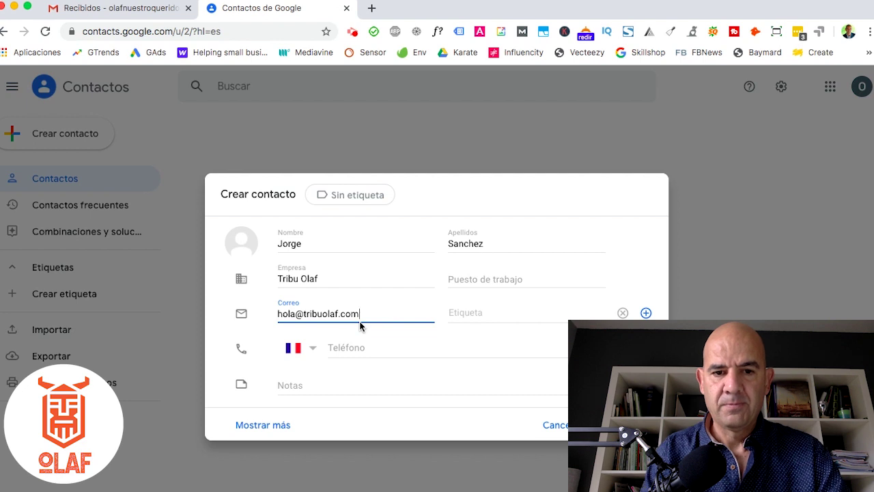
key("Return")
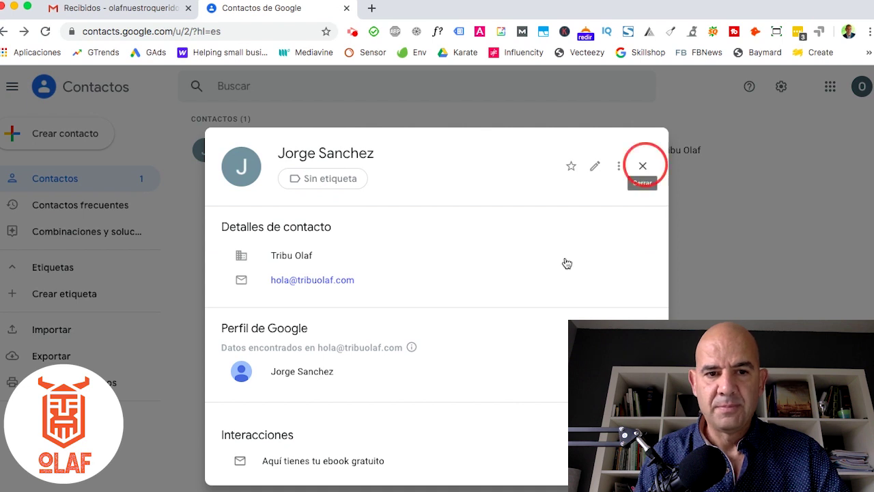
left_click(644, 168)
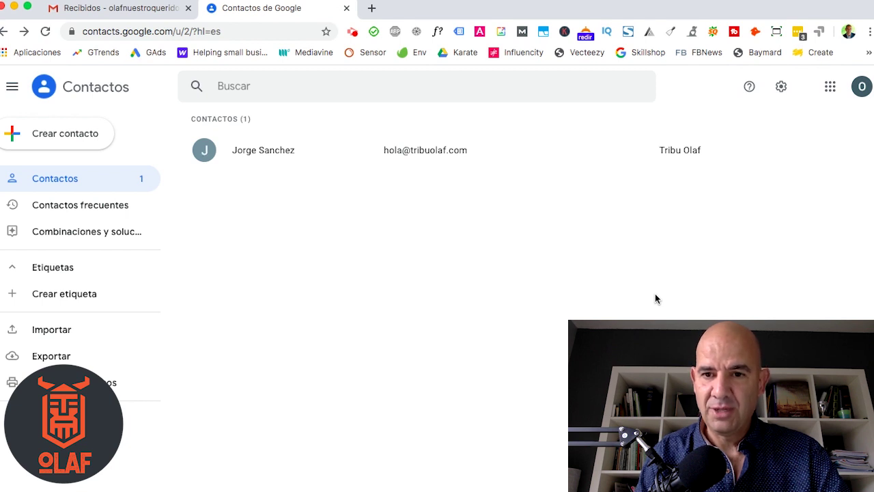
mouse_move(519, 150)
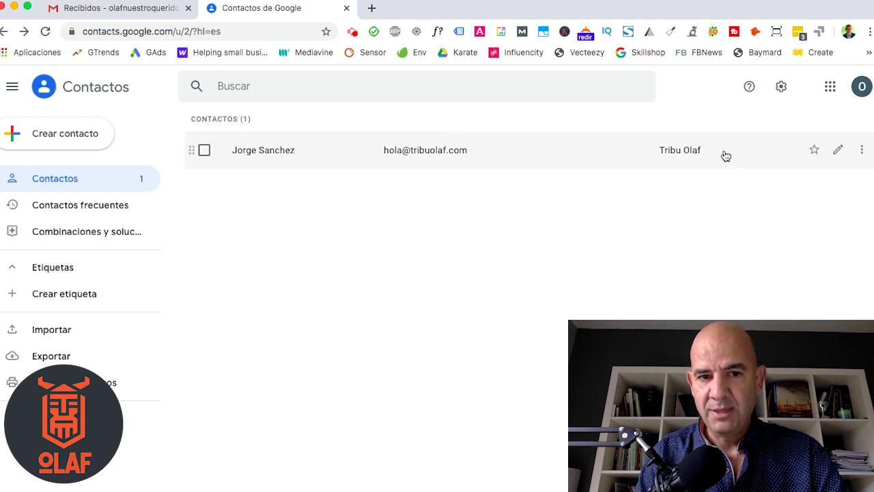
Step: Export the contacts in Google CSV format, saving the file as contactos
left_click(863, 151)
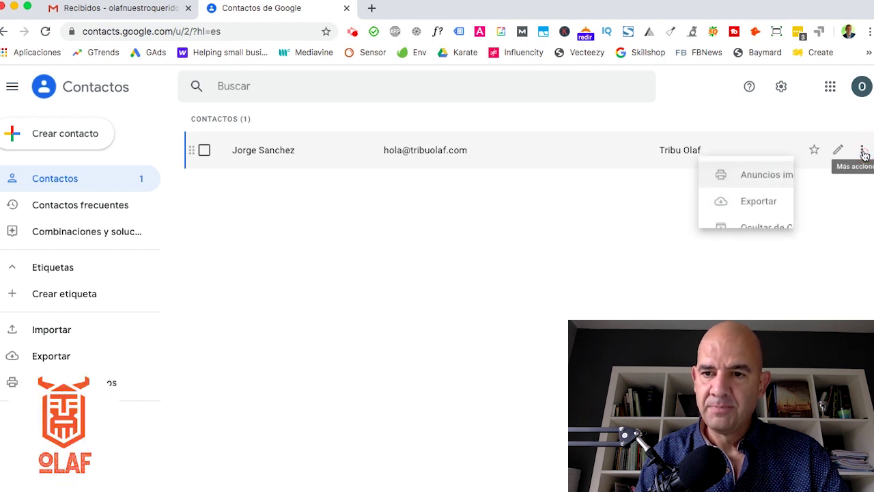
left_click(771, 204)
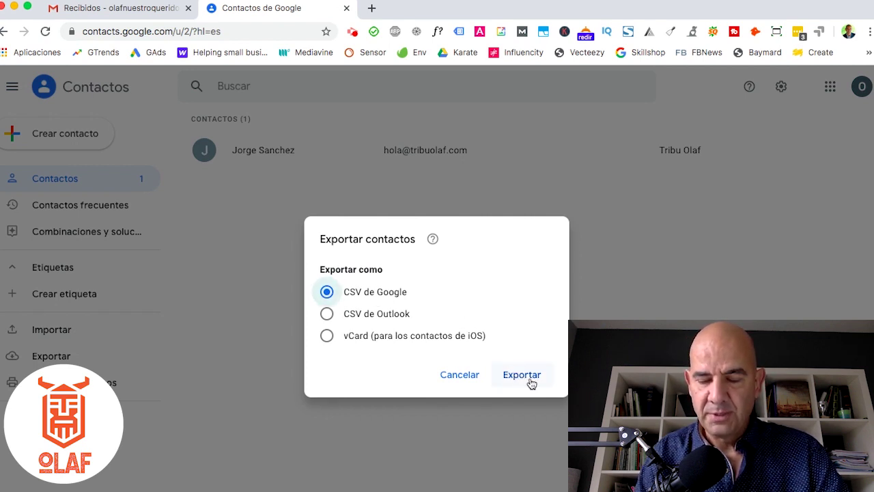
left_click(523, 380)
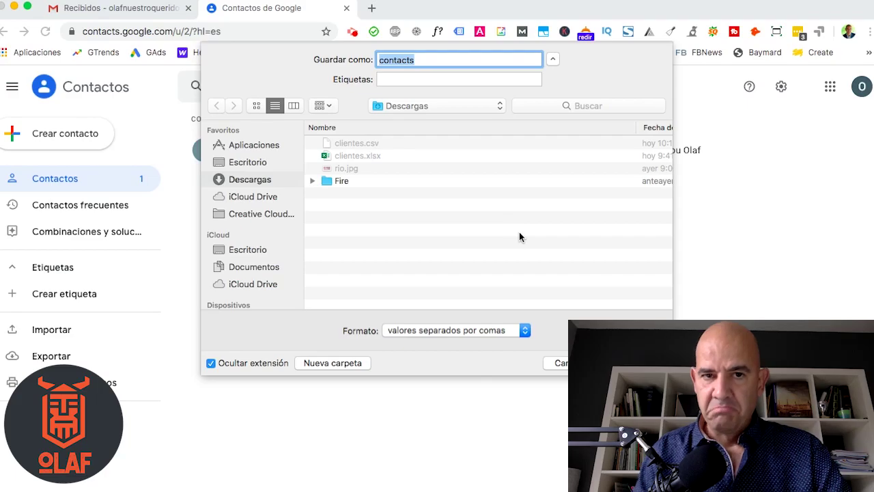
key("Left")
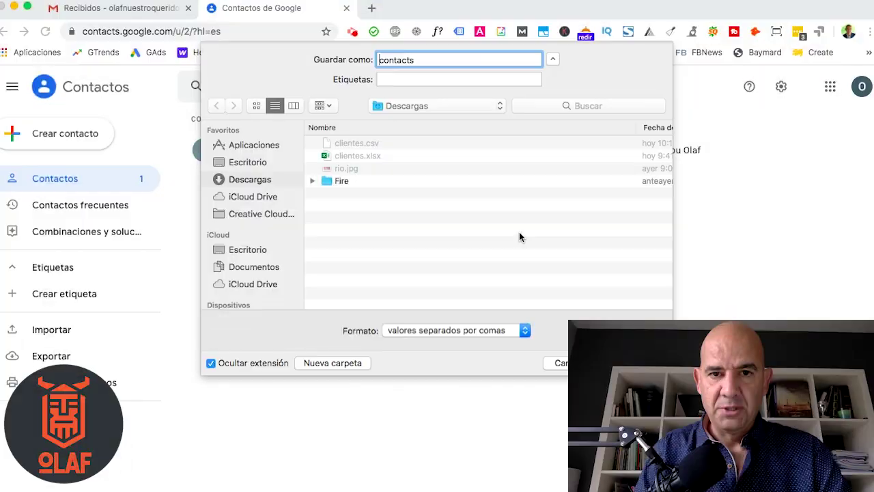
key("Right")
key("Right")
key("Right")
type("o")
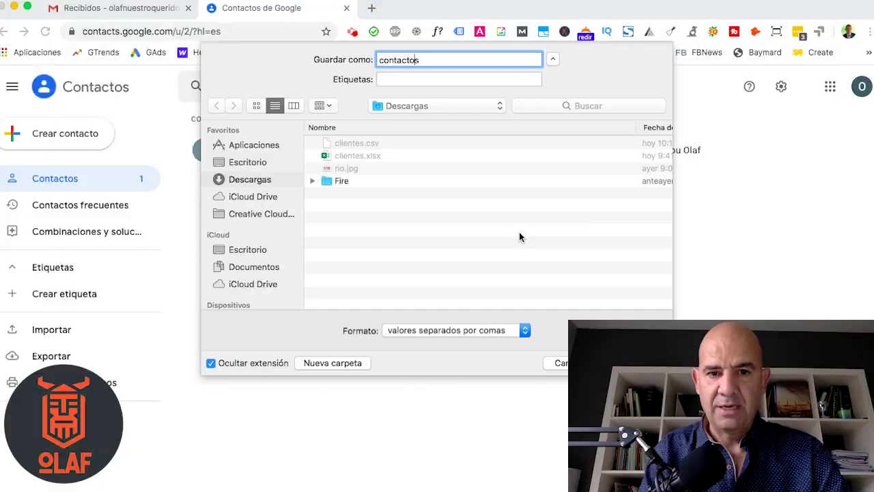
key("Right")
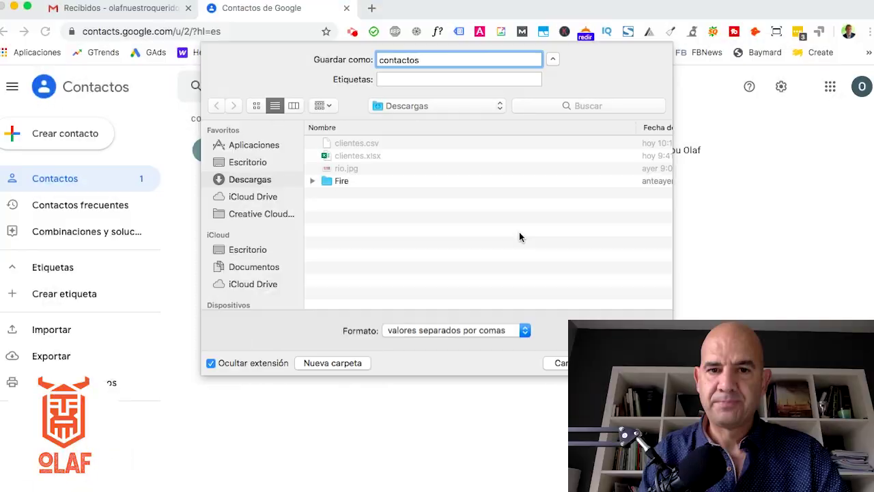
key("Return")
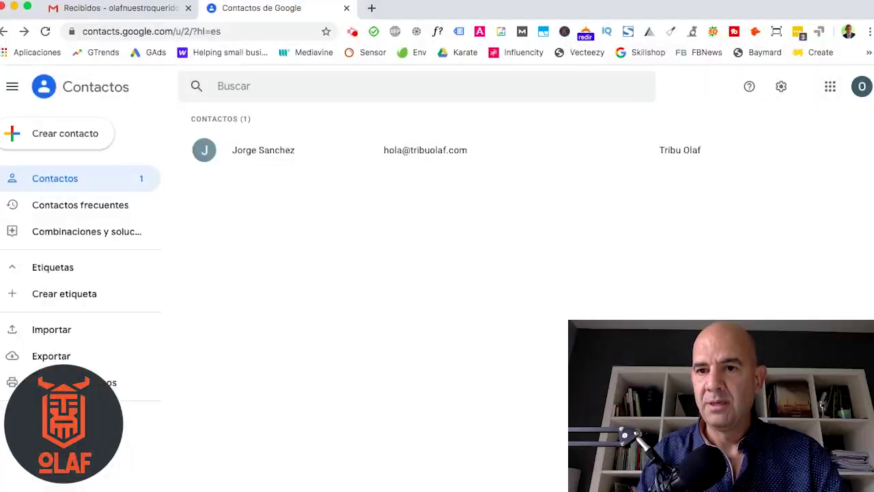
Step: Upload contactos.csv to Google Drive and open it with Google Sheets
left_click(830, 89)
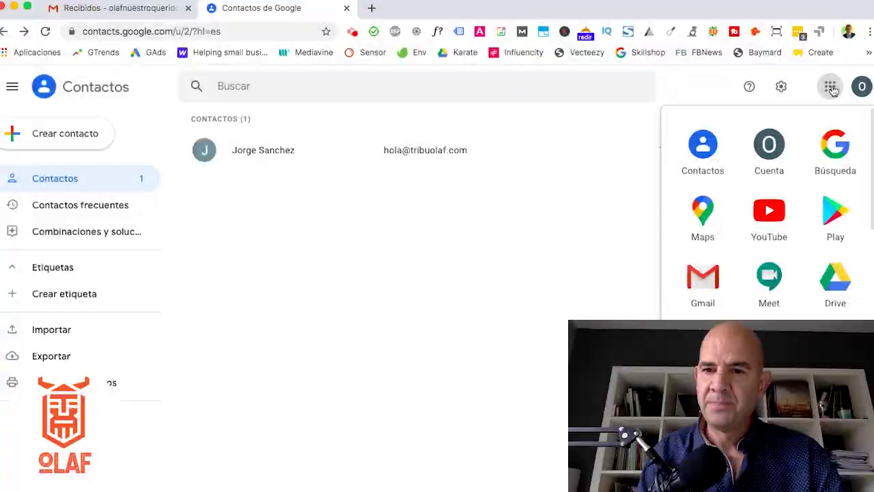
left_click(830, 285)
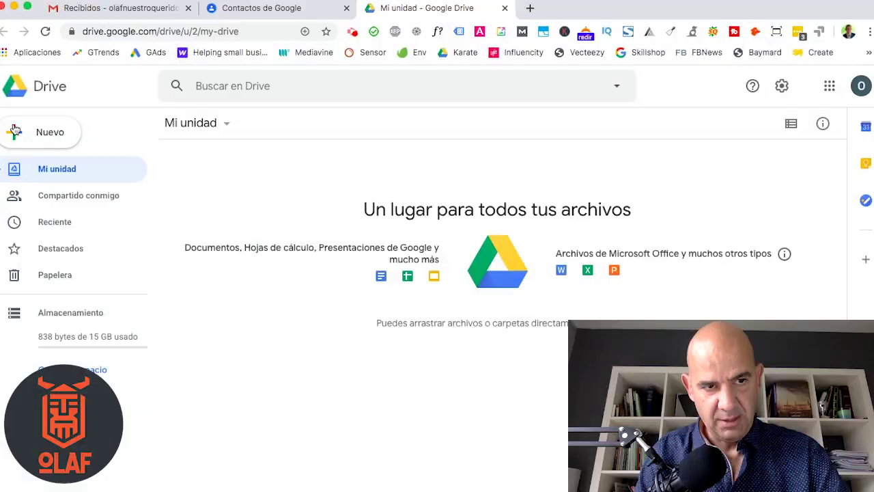
left_click(42, 134)
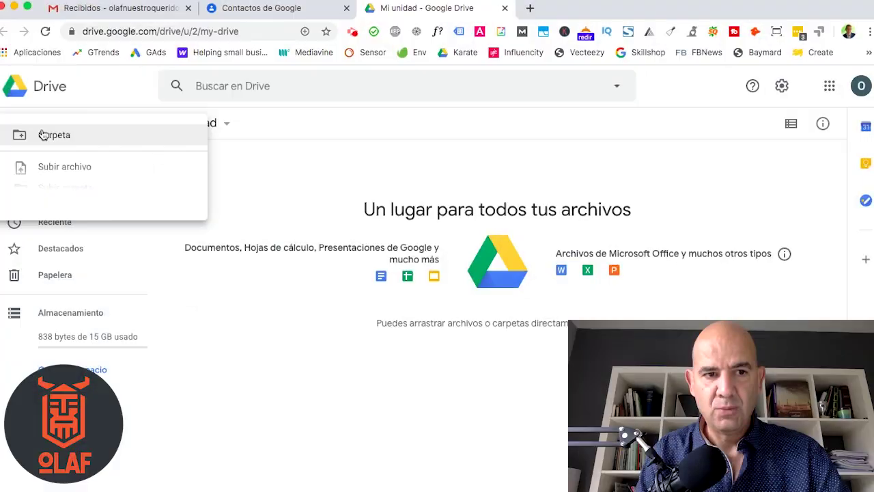
left_click(68, 171)
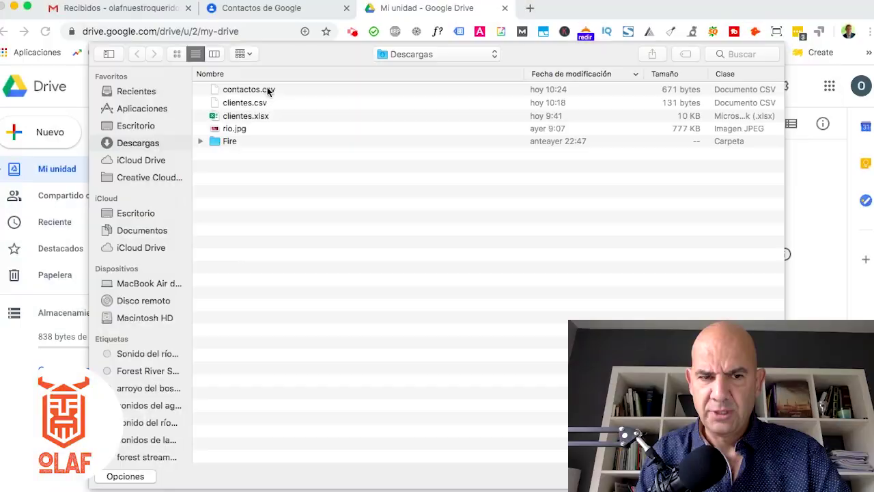
left_click(254, 90)
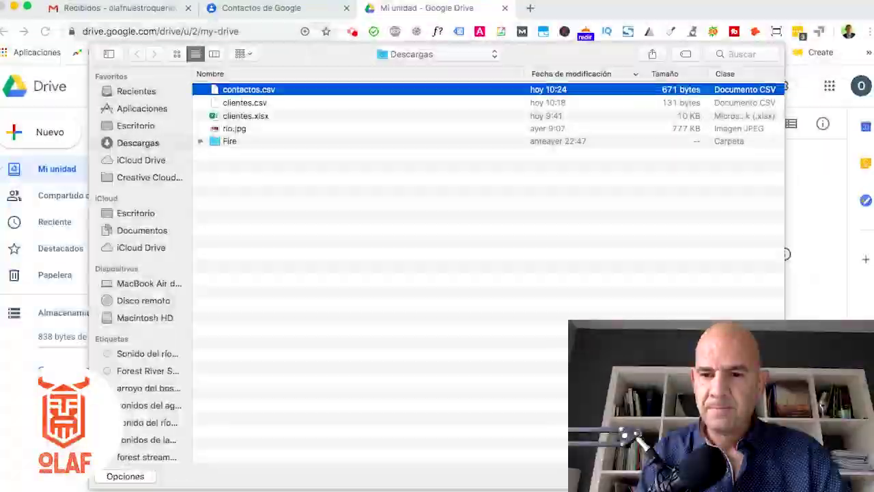
key("Return")
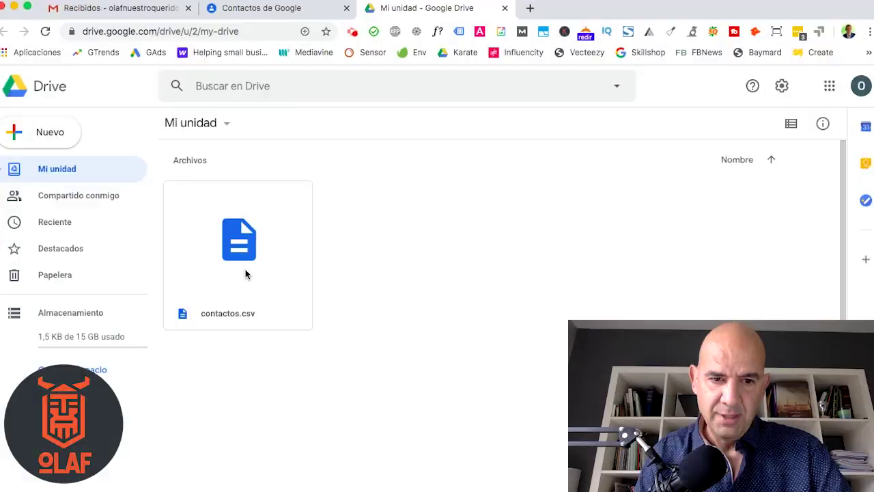
right_click(246, 271)
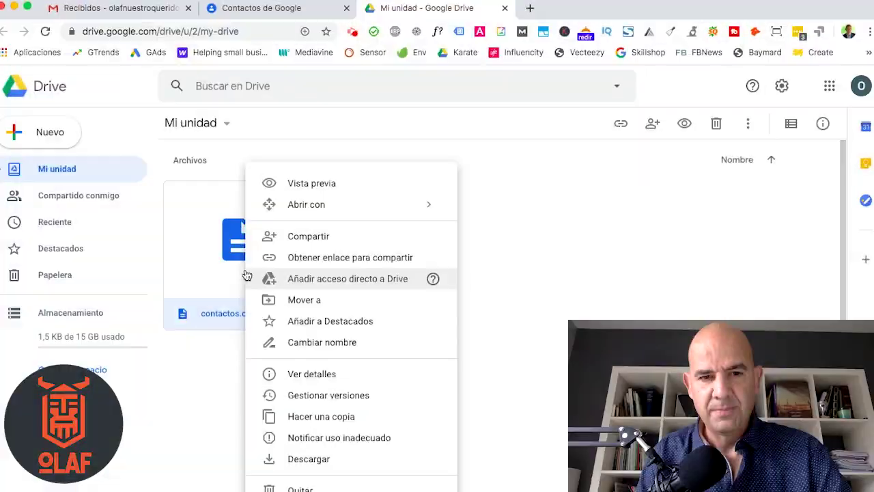
mouse_move(306, 204)
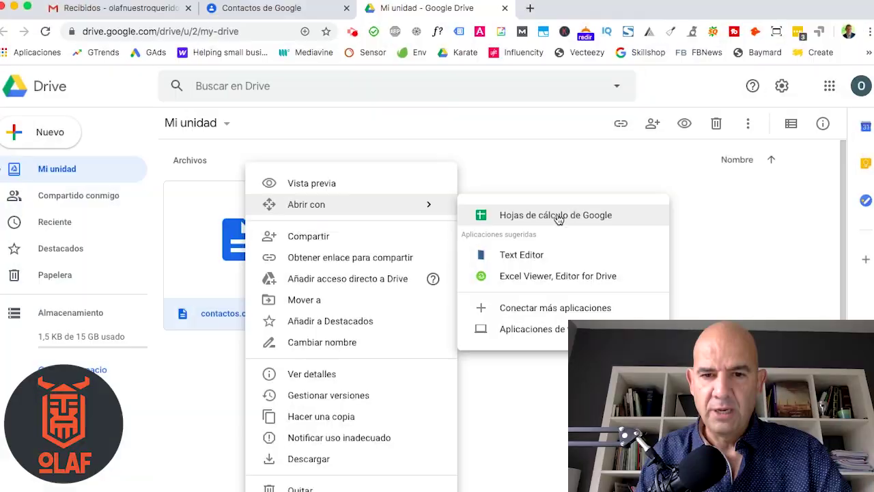
left_click(585, 217)
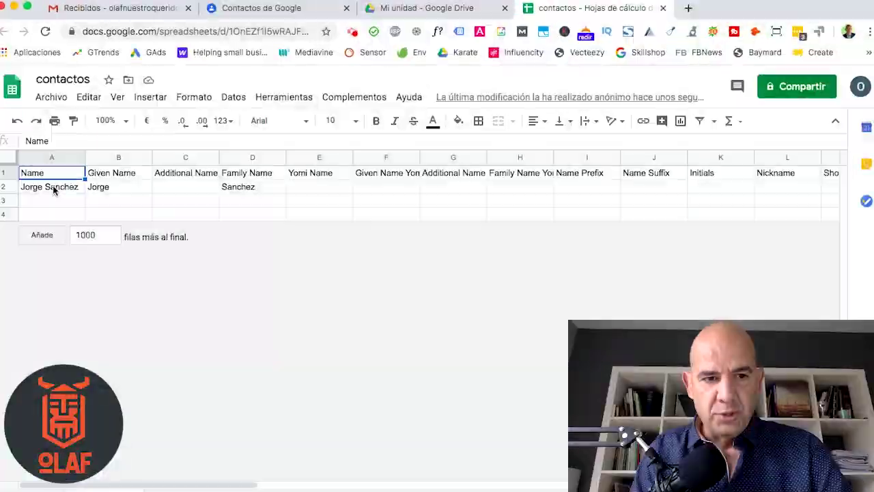
left_click(53, 187)
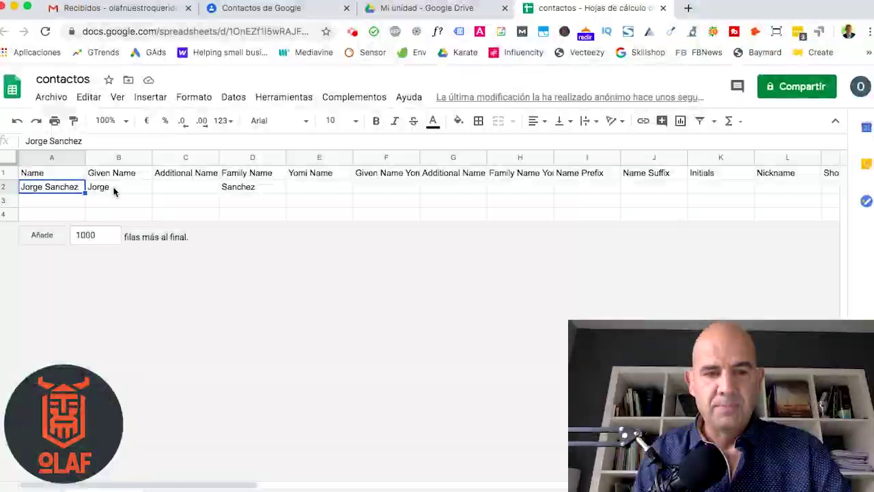
left_click(114, 192)
left_click(258, 190)
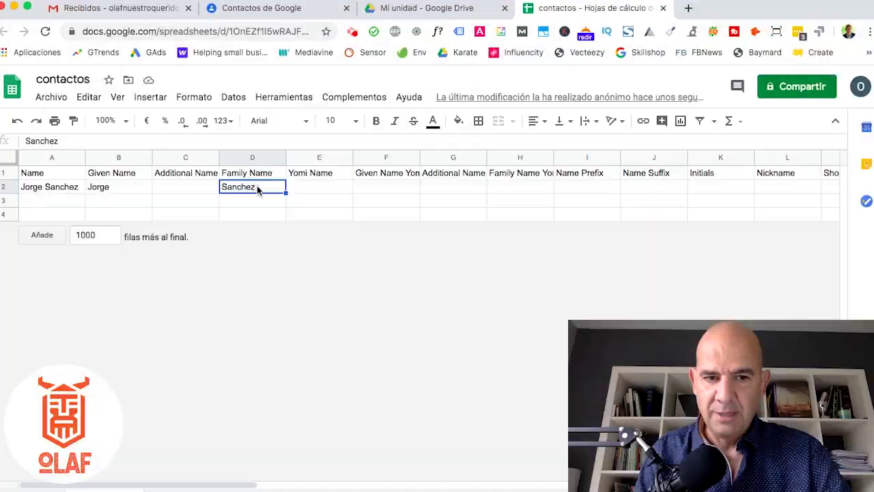
scroll(619, 194, "right", 6)
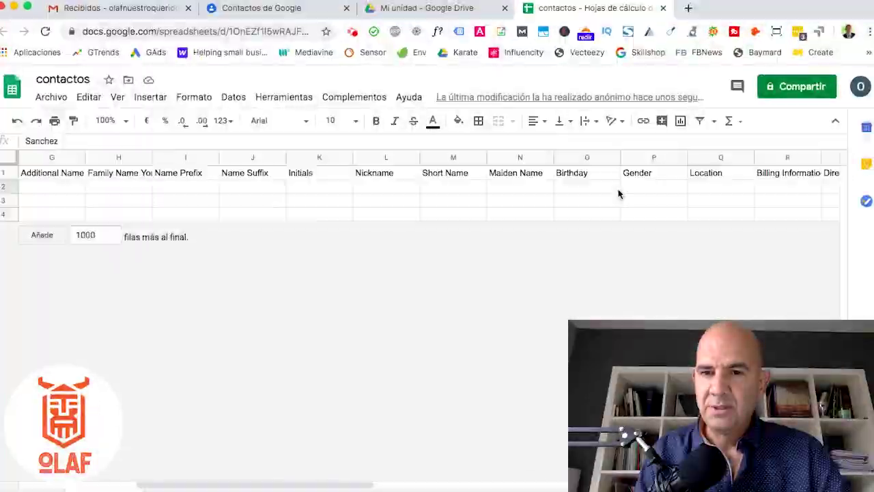
scroll(619, 194, "right", 1)
scroll(618, 194, "right", 1)
scroll(618, 194, "right", 3)
scroll(618, 194, "right", 5)
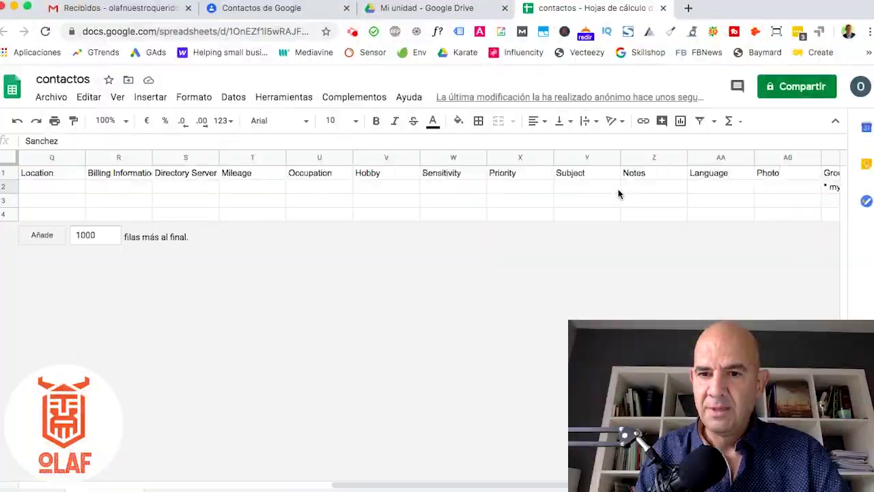
scroll(619, 194, "right", 4)
scroll(619, 194, "right", 1)
scroll(619, 194, "right", 3)
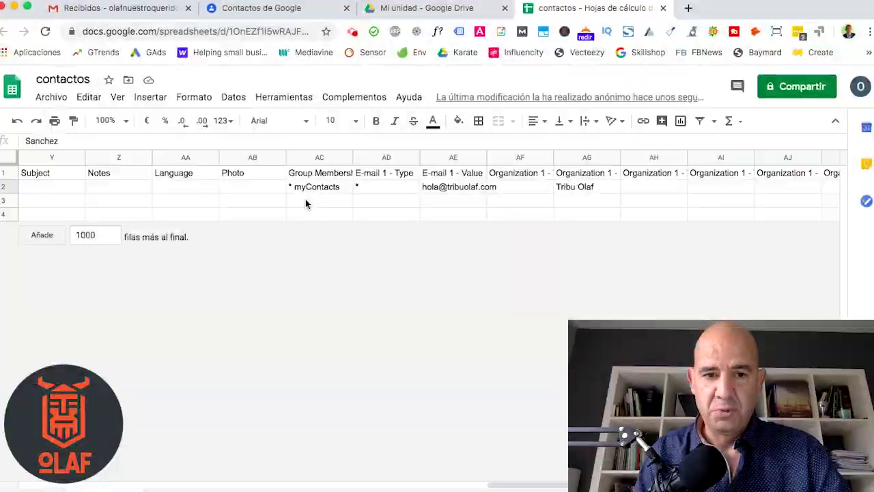
scroll(306, 199, "left", 10)
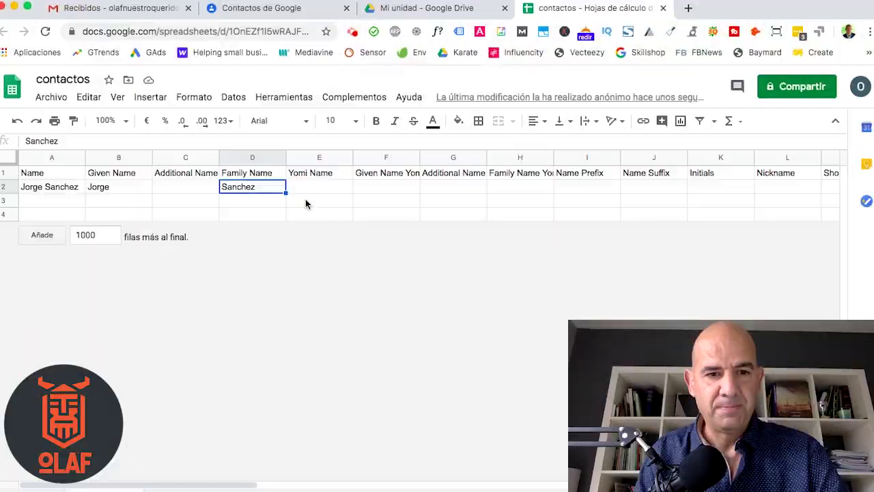
left_click(81, 235)
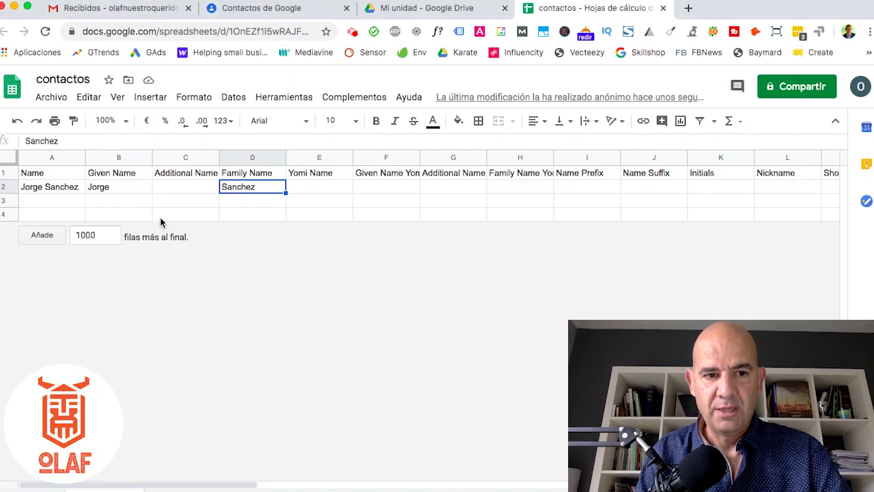
Step: Add 3 rows to the end of the contactos sheet and move the Excel client list alongside
double_click(88, 235)
type("3")
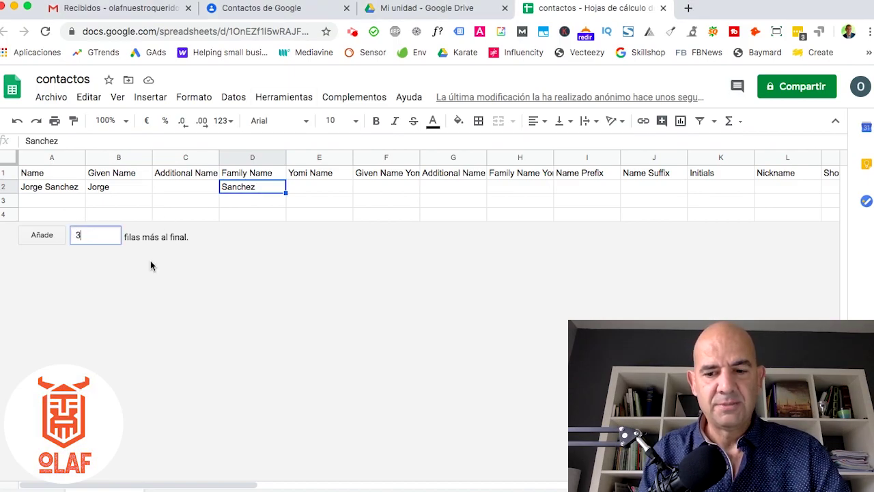
key("Return")
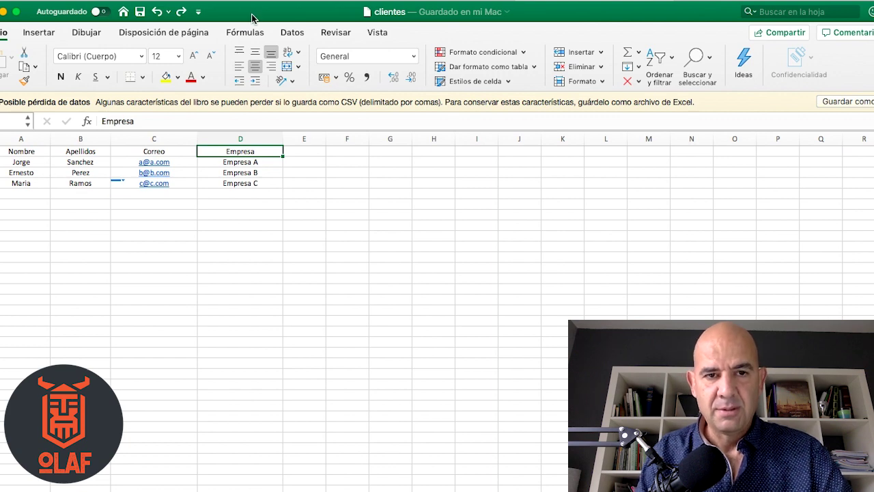
left_click_drag(252, 14, 259, 233)
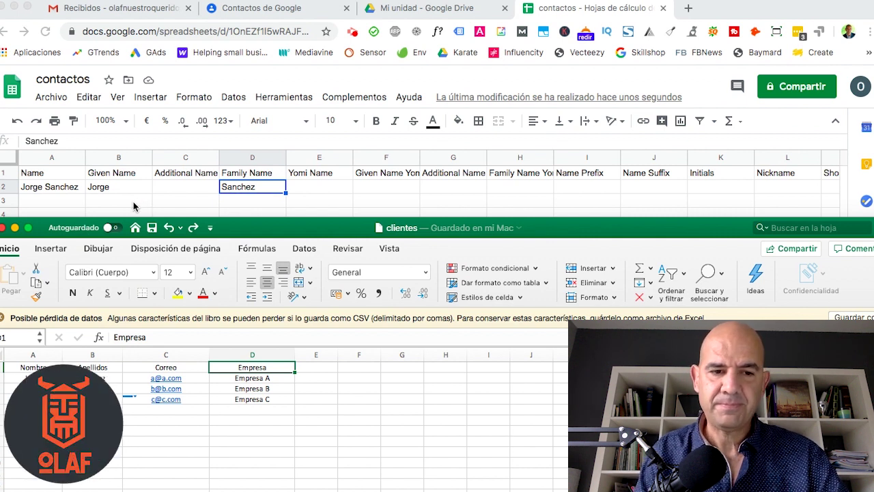
Step: Enter the first client's full name, given name and family name in row 3
left_click(60, 203)
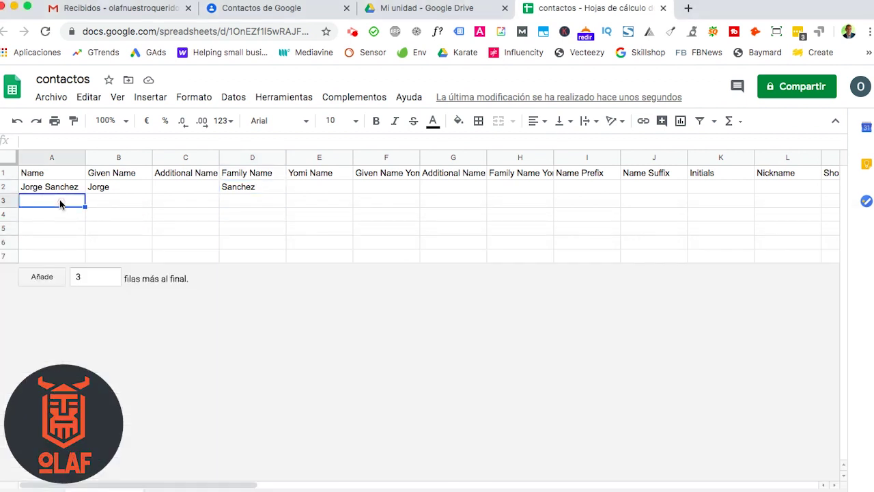
key("Tab")
key("Tab")
key("Tab")
scroll(647, 188, "right", 5)
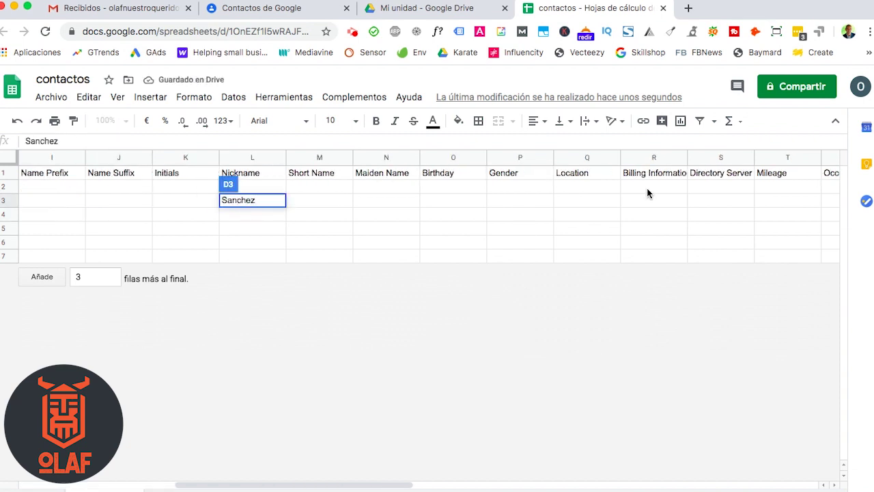
scroll(646, 188, "left", 5)
key("Return")
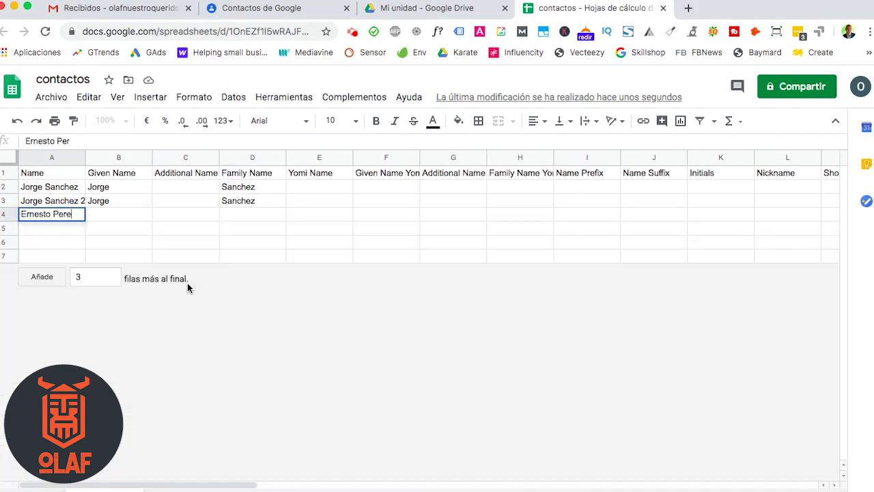
Step: Fill in full, given and family names for the clients in rows 4 and 5
key("Up")
key("Right")
key("Tab")
key("Tab")
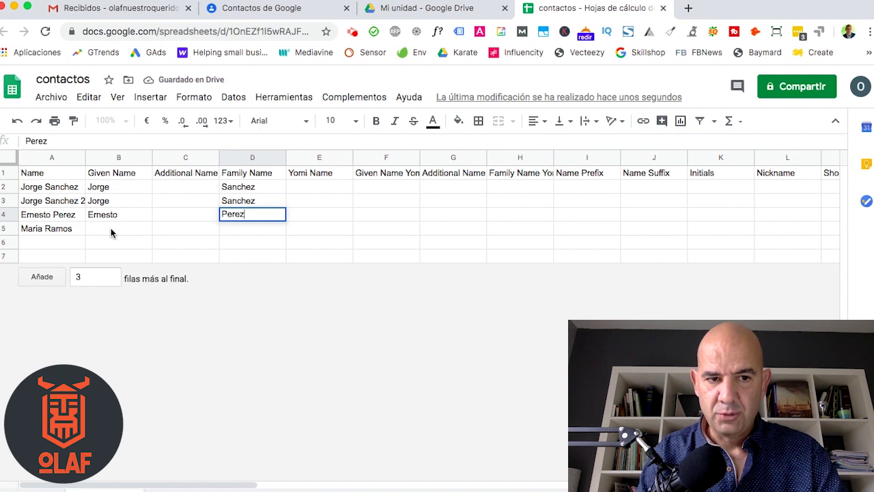
left_click(111, 228)
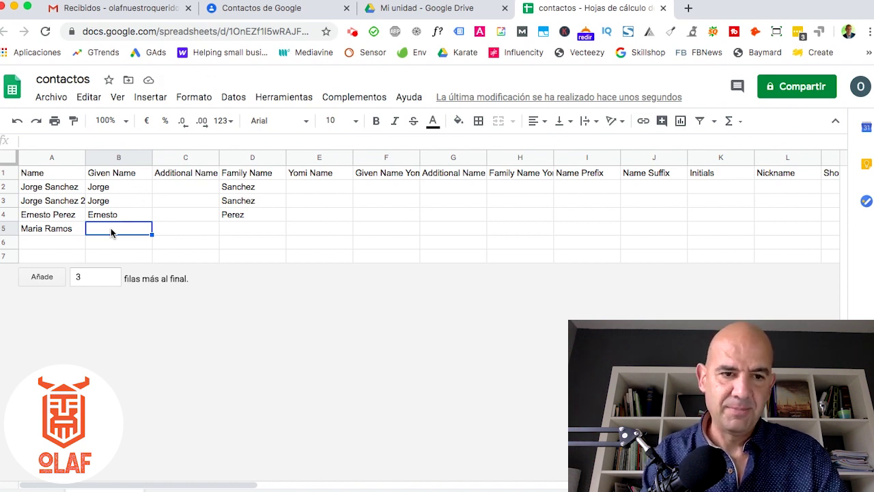
key("Tab")
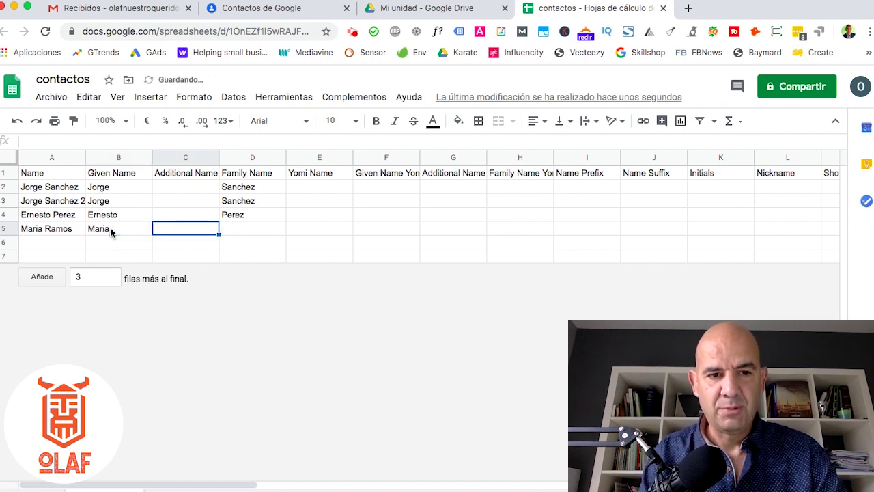
key("Tab")
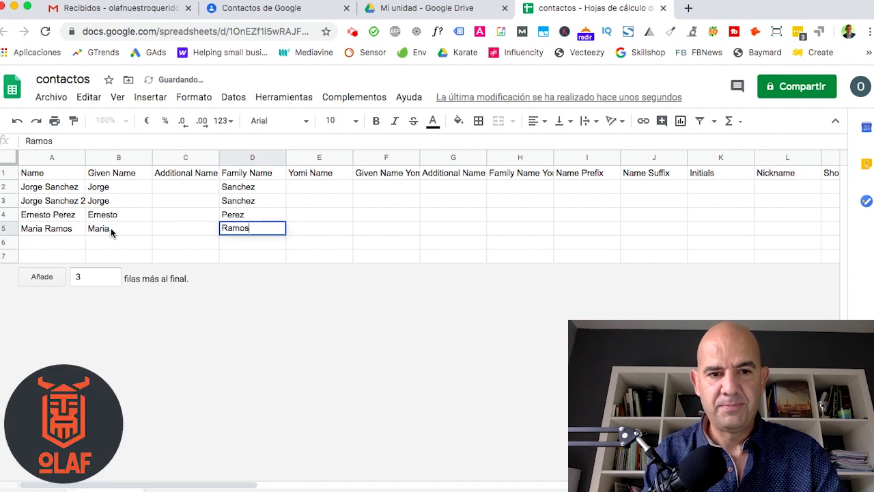
key("Tab")
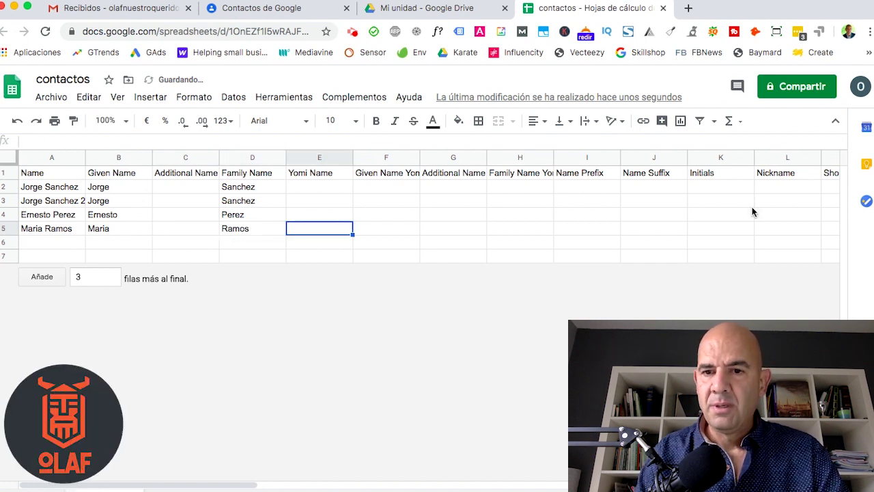
Step: Fill '* myContacts' (column AC) and '*' e-mail type (column AD) from row 2 down through row 5
scroll(752, 212, "right", 5)
scroll(752, 212, "right", 6)
scroll(753, 211, "right", 4)
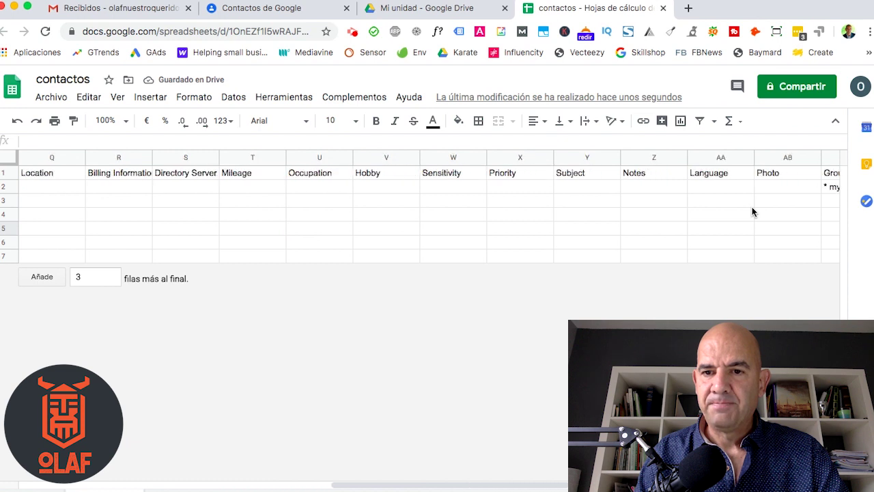
scroll(752, 212, "right", 6)
scroll(753, 212, "right", 2)
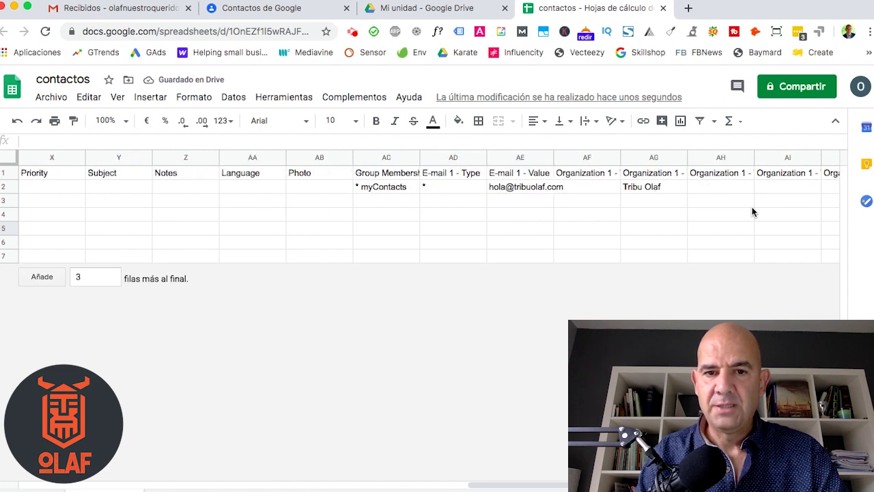
left_click(396, 187)
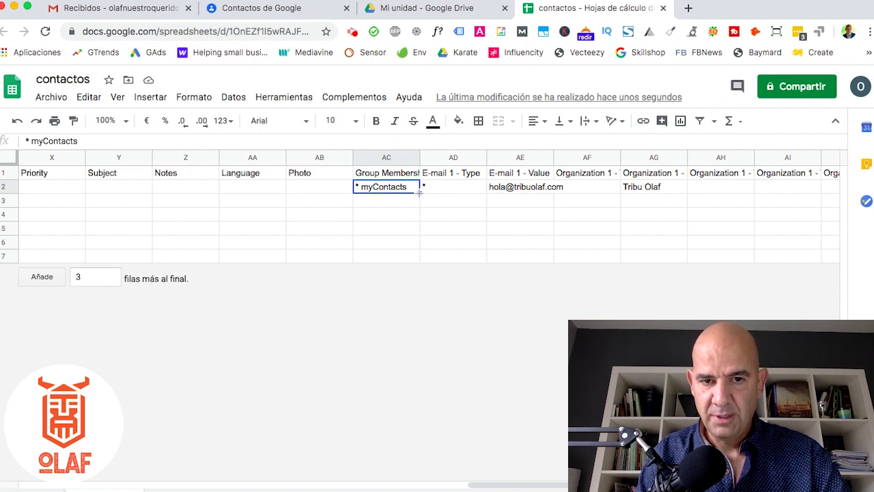
left_click_drag(419, 192, 420, 229)
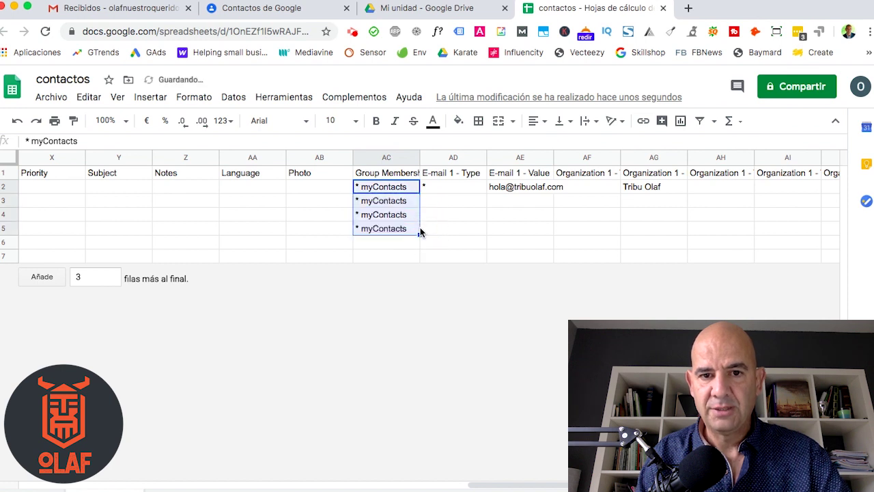
left_click(449, 184)
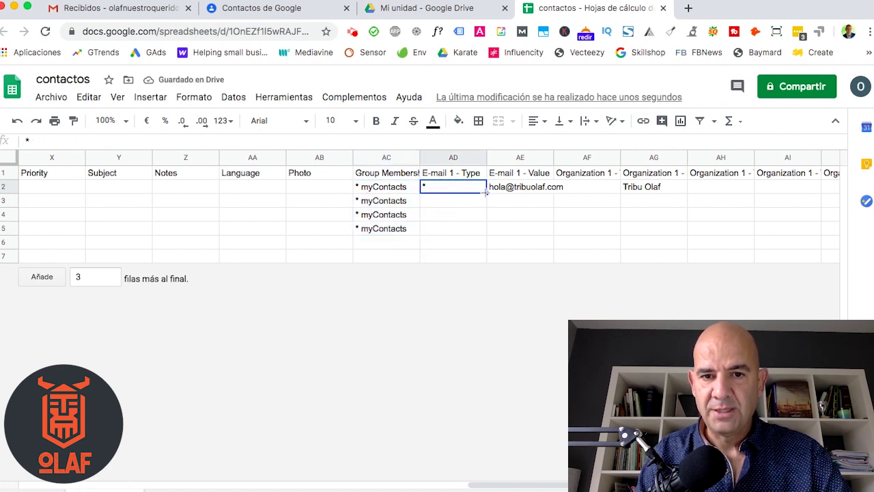
left_click_drag(485, 192, 487, 236)
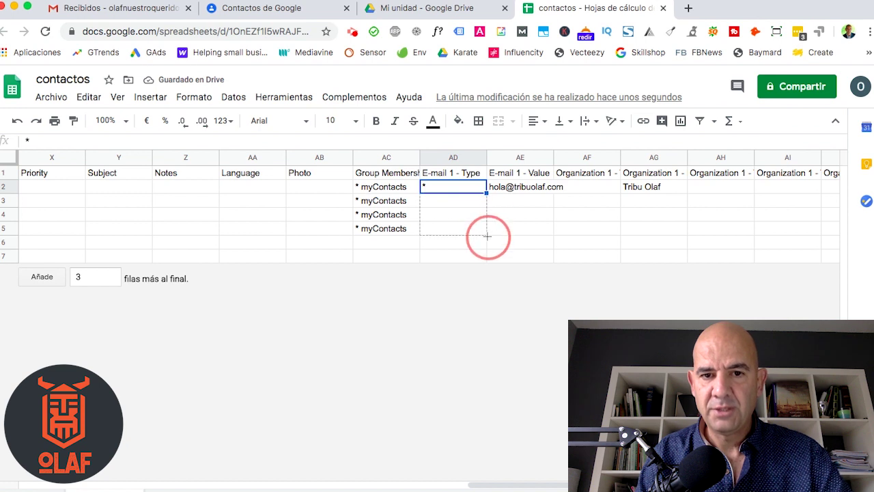
left_click(513, 200)
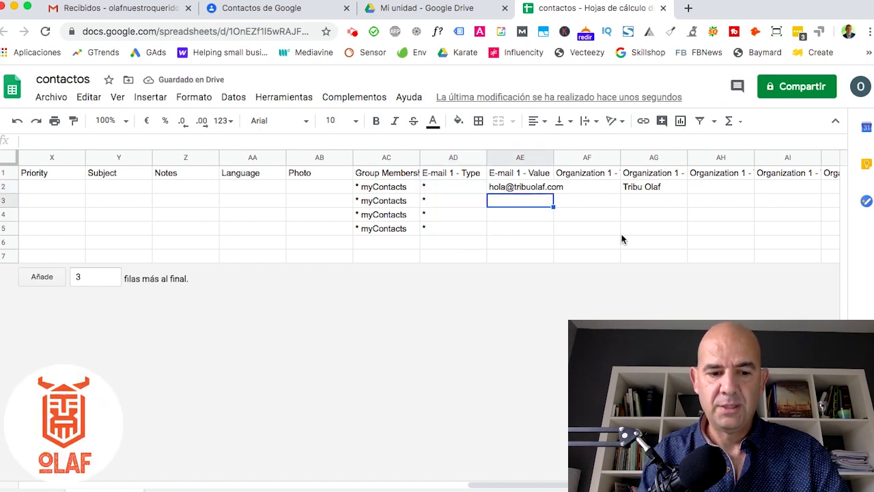
type("a")
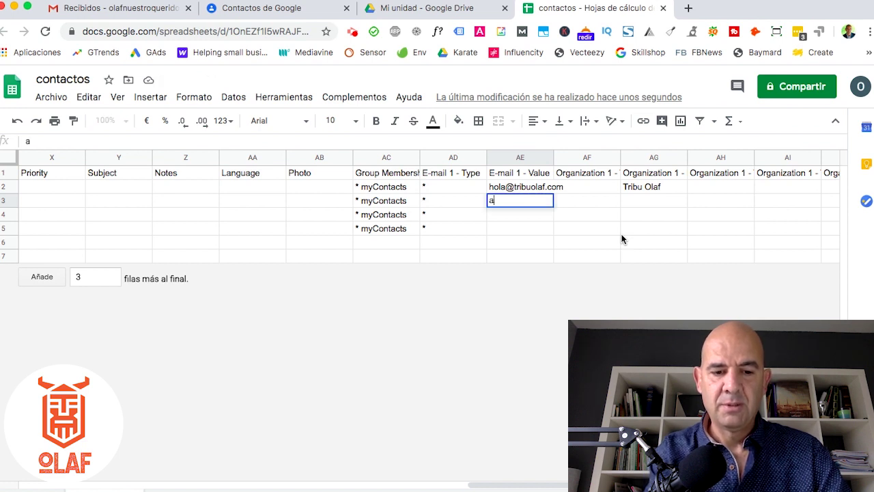
type("@a.com")
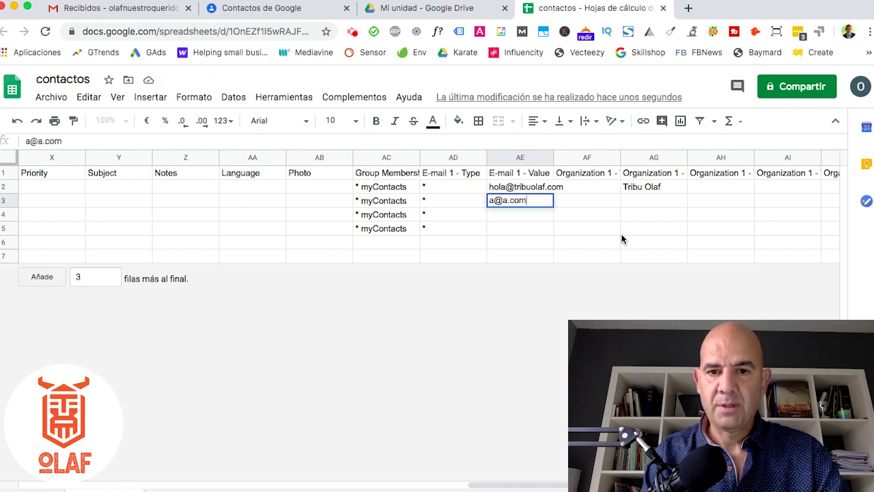
key("Tab")
key("Down")
key("Left")
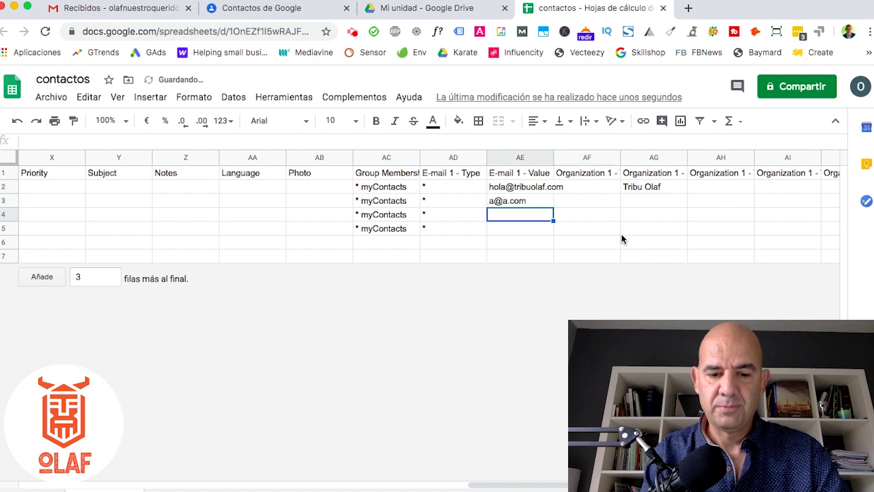
type("b@b.com")
key("Return")
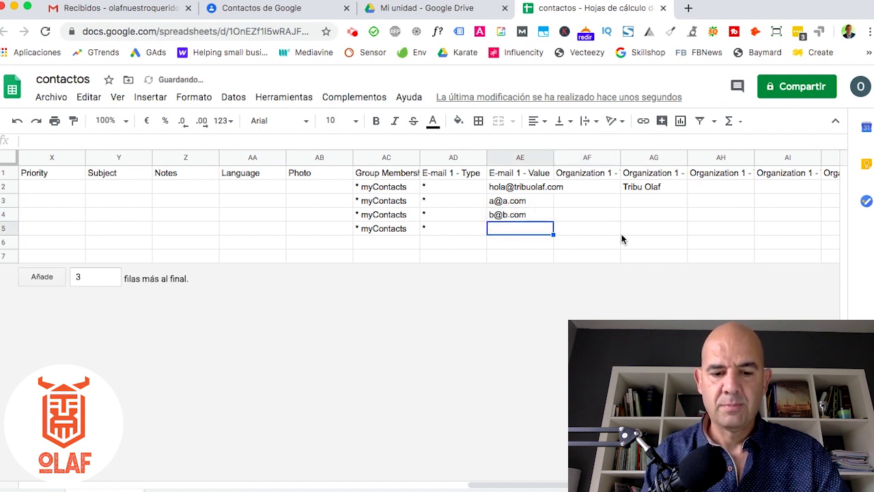
type("c@c.com")
key("Return")
Step: Set the organizations for rows 3–5 to Empresa 1, Empresa 2 and Empresa 3
key("Up")
key("Up")
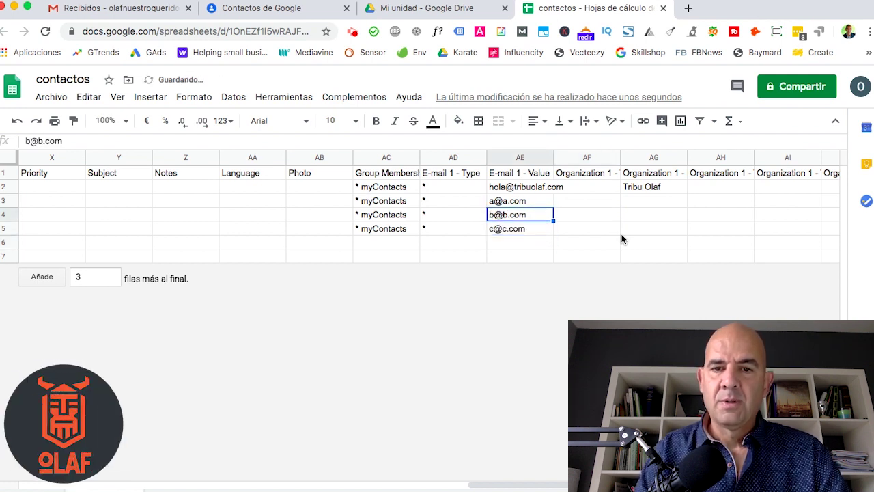
key("Up")
key("Right")
key("Right")
type("Em")
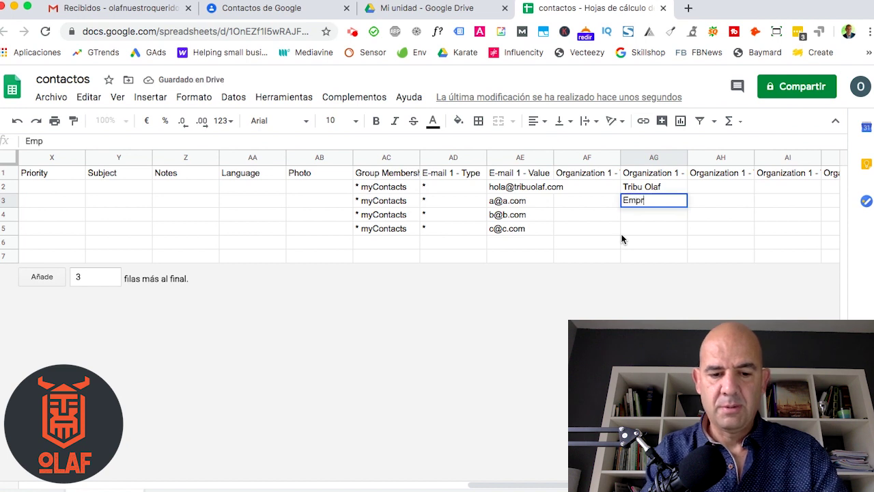
type("esa 1")
key("Return")
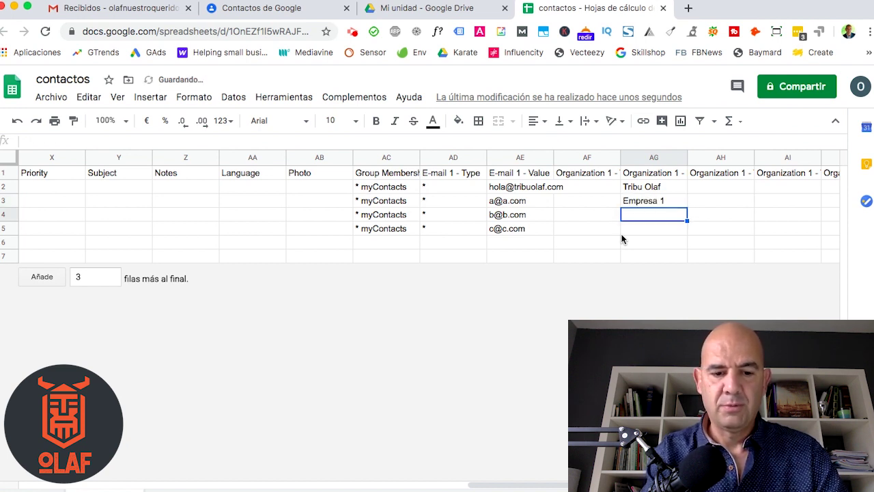
type("Empresa 2")
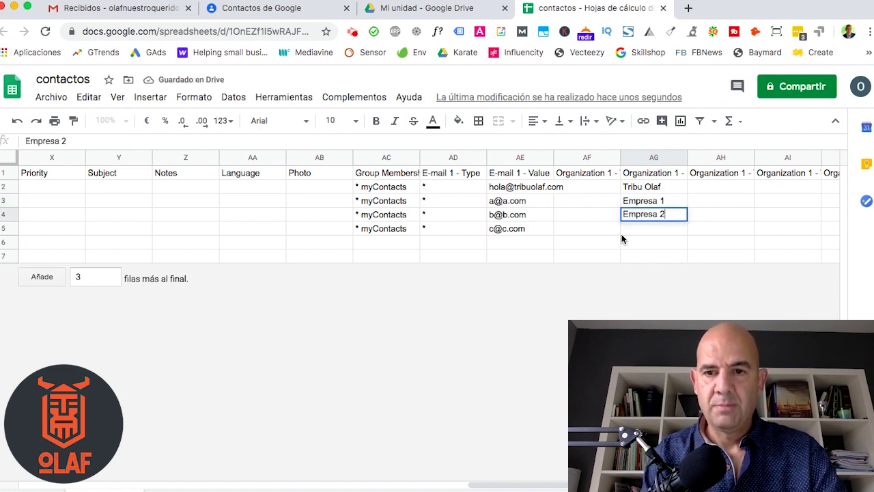
key("Return")
type("Empre")
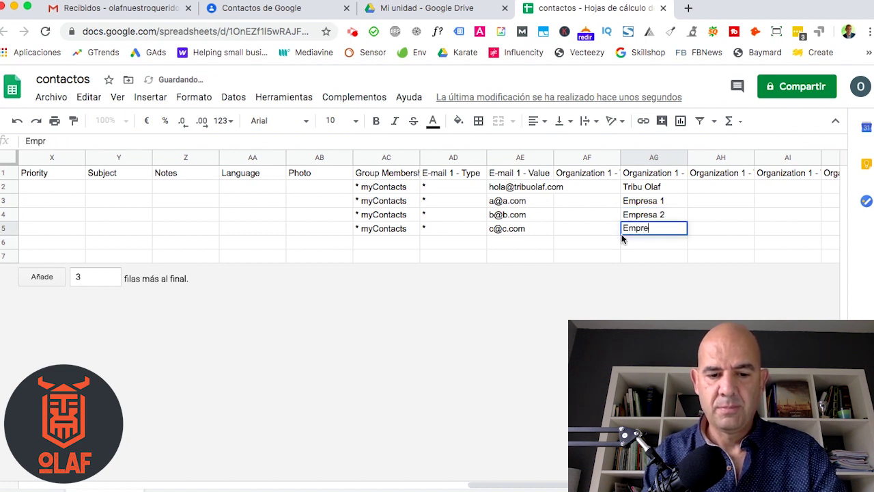
type("3")
key("Return")
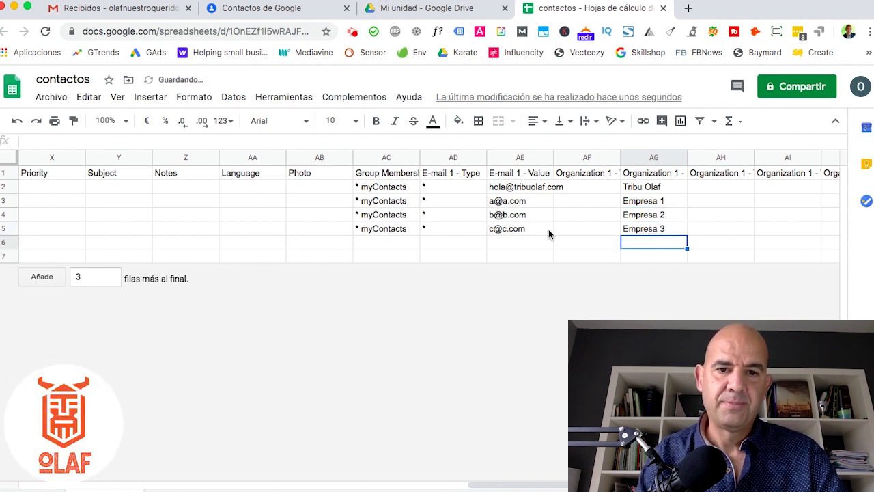
scroll(312, 246, "left", 10)
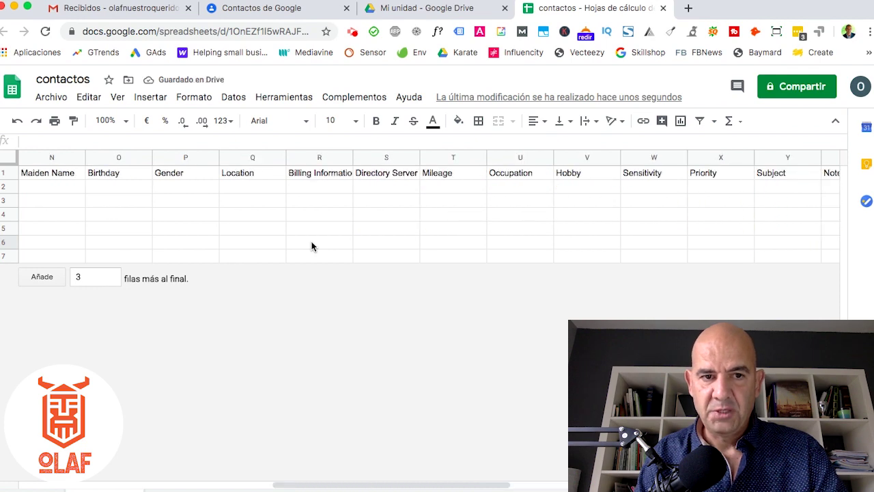
scroll(311, 246, "left", 8)
scroll(312, 246, "left", 2)
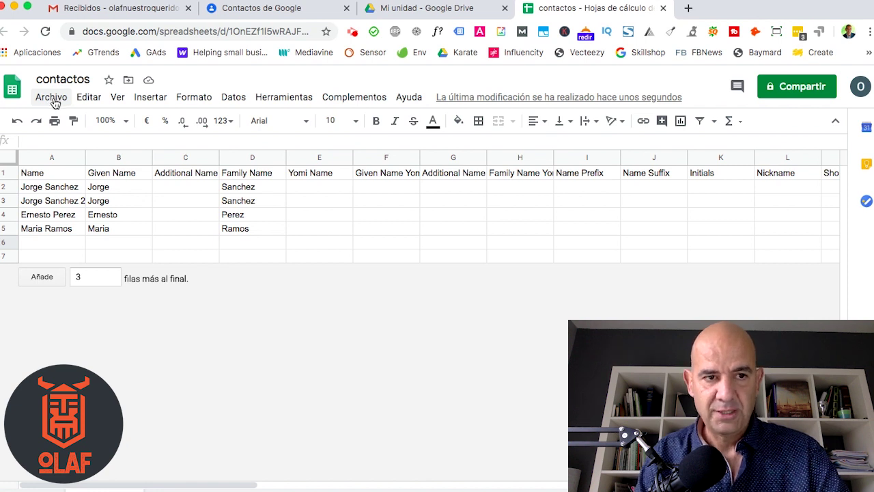
Step: Download the contactos sheet as a .csv file via Archivo > Descargar
left_click(53, 99)
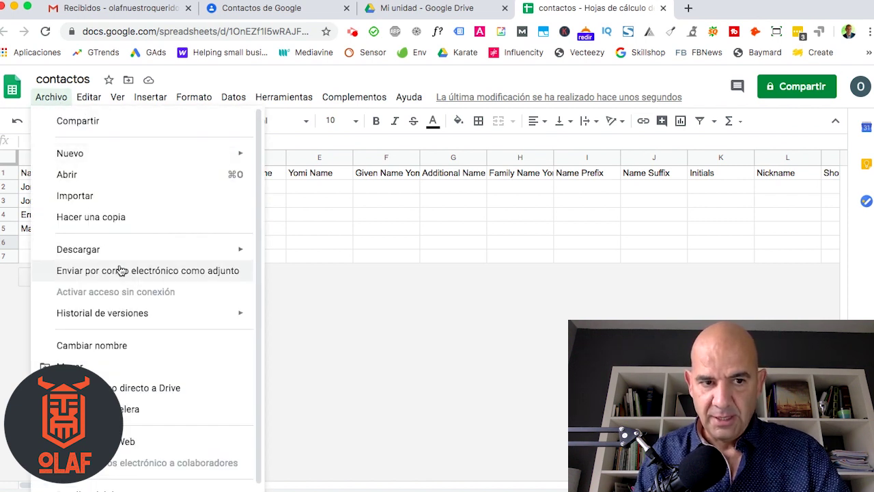
mouse_move(78, 249)
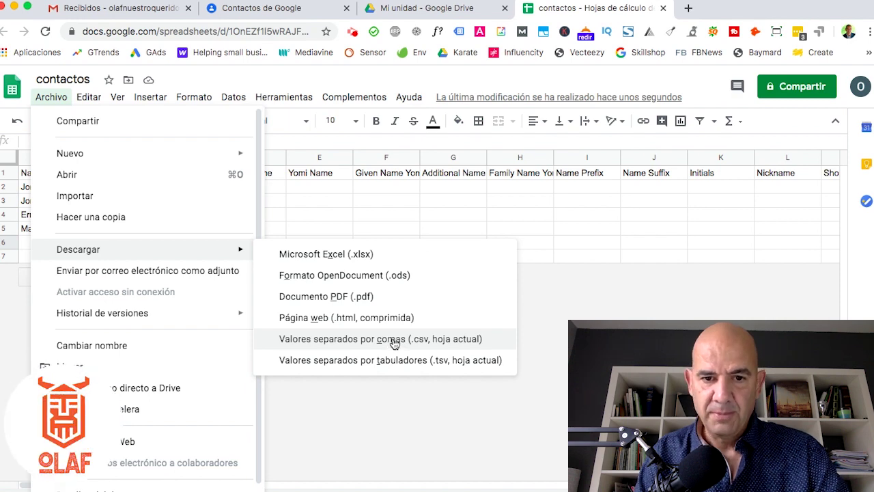
left_click(389, 341)
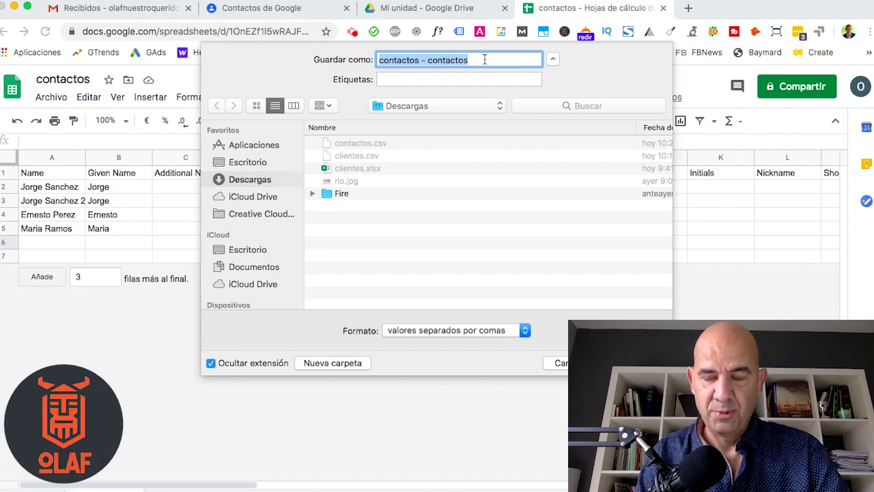
key("Return")
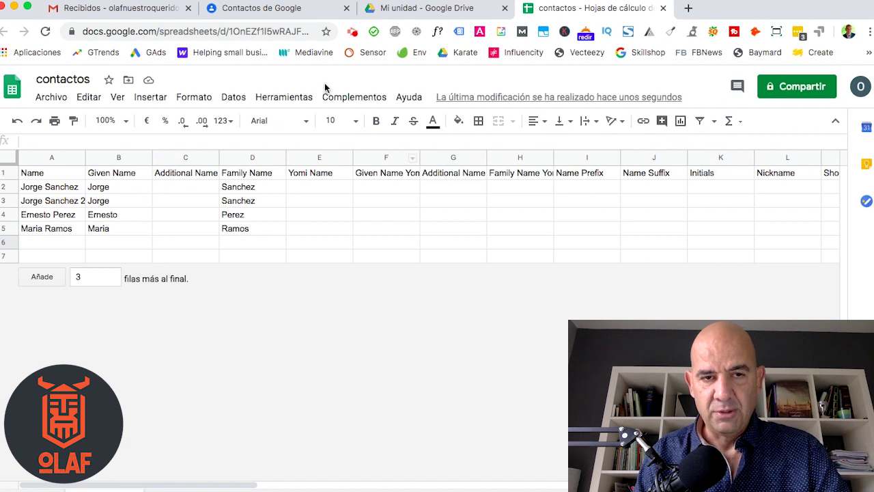
left_click(268, 9)
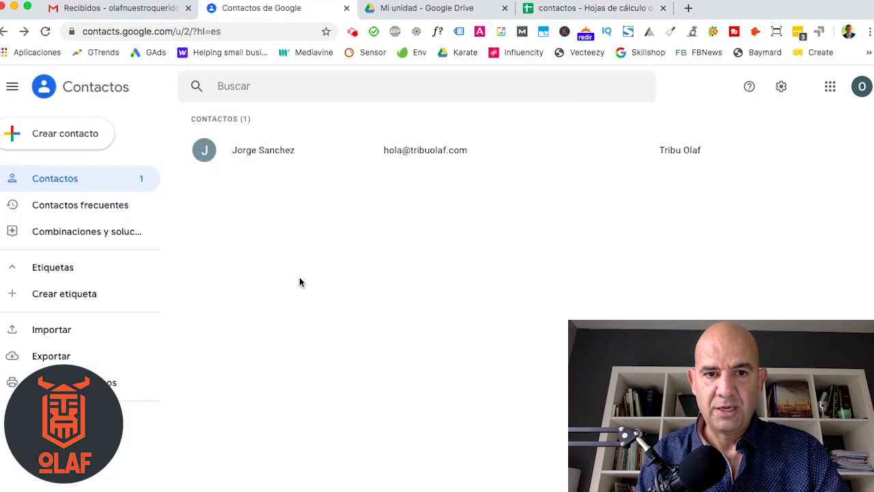
Step: Select contactos - contactos.csv in the Importar dialog and import it into Google Contacts
left_click(56, 333)
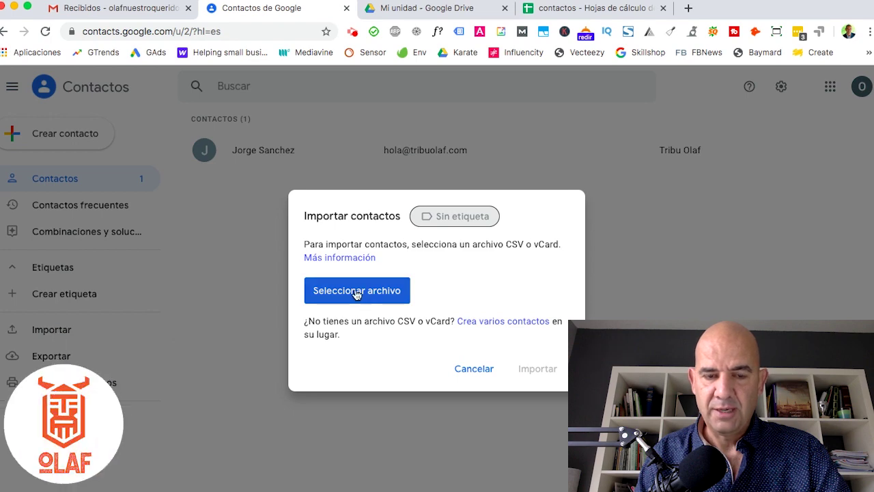
left_click(358, 294)
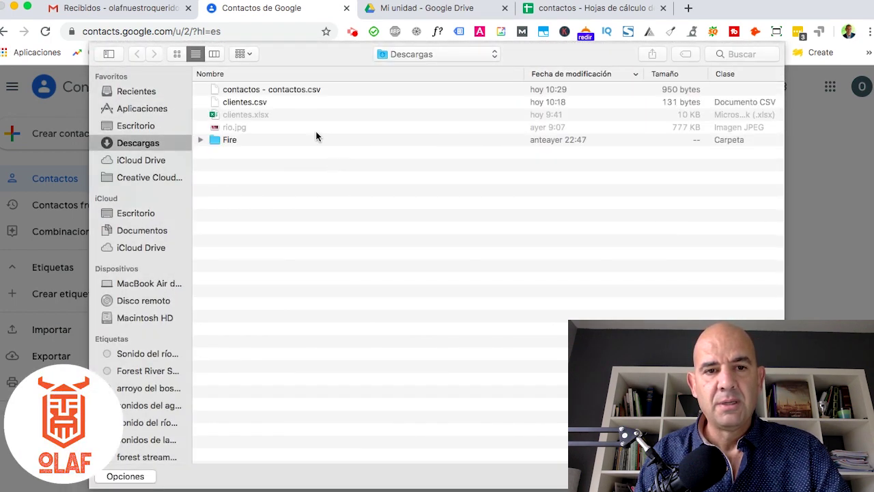
left_click(294, 90)
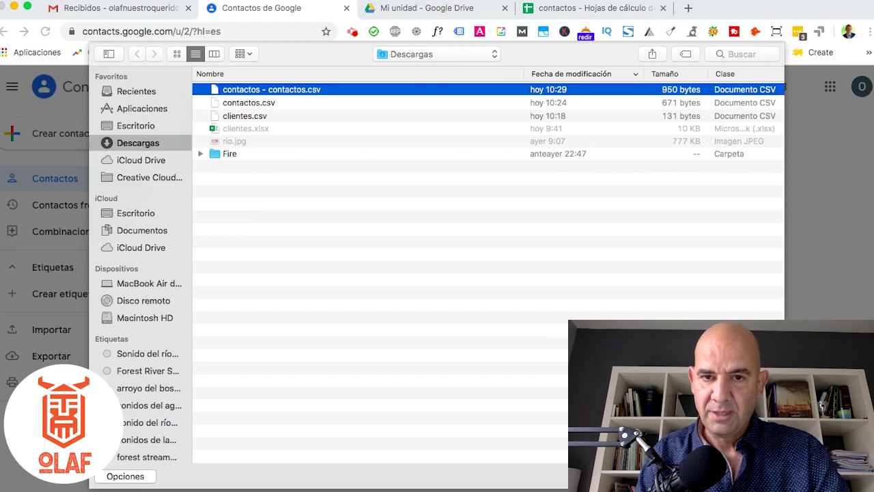
key("Return")
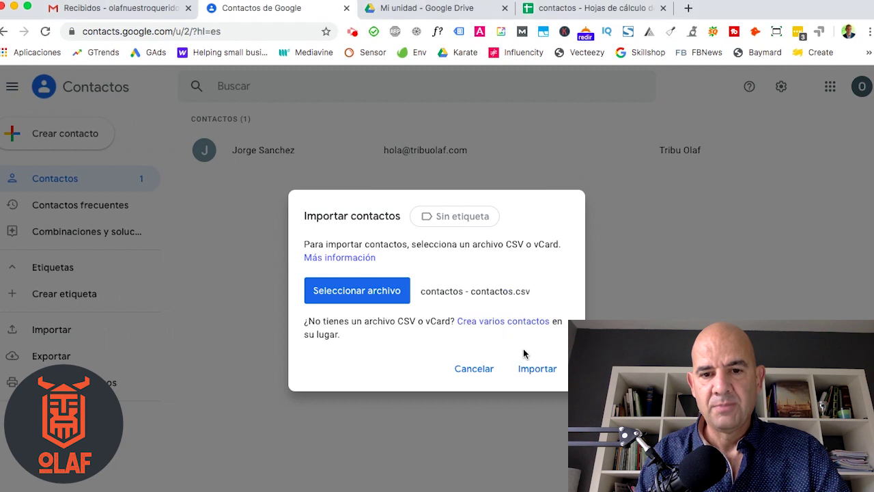
left_click(531, 372)
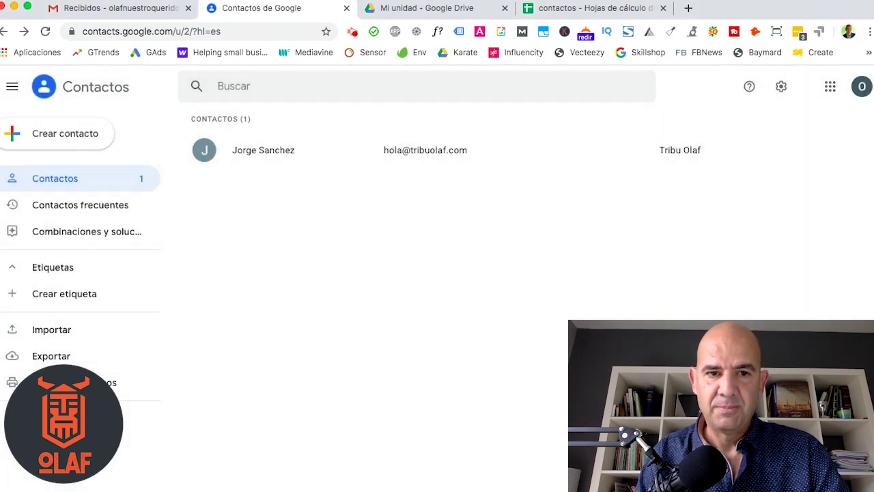